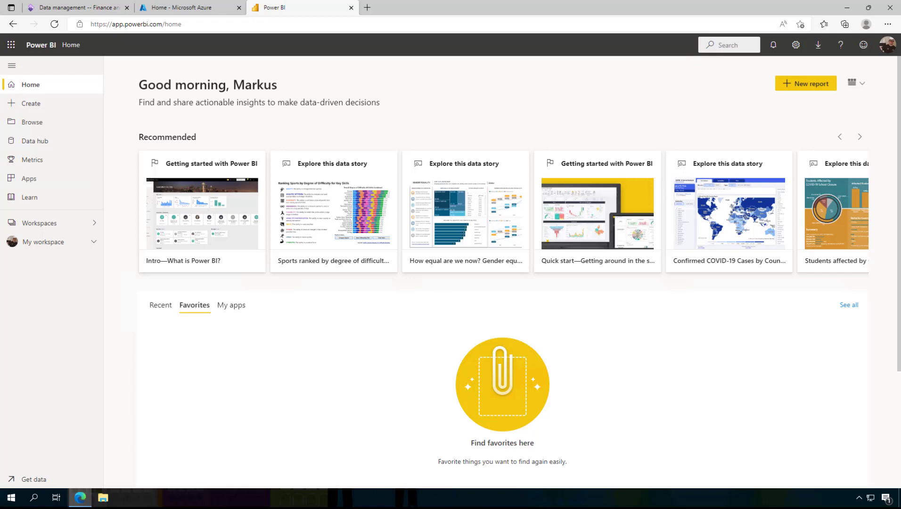
In Finance and Operations, confirm DEMF is the active company.
{"action": "left_click", "coordinate": [93, 10]}
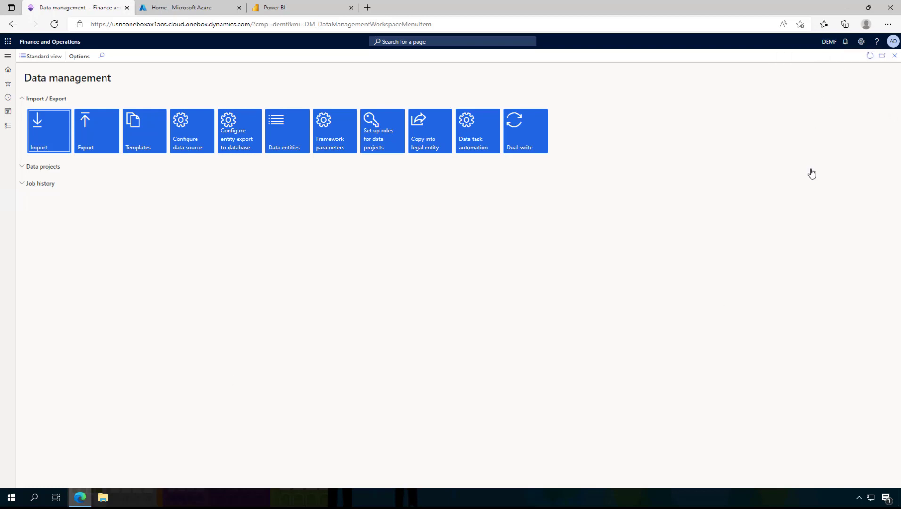
{"action": "left_click", "coordinate": [830, 43]}
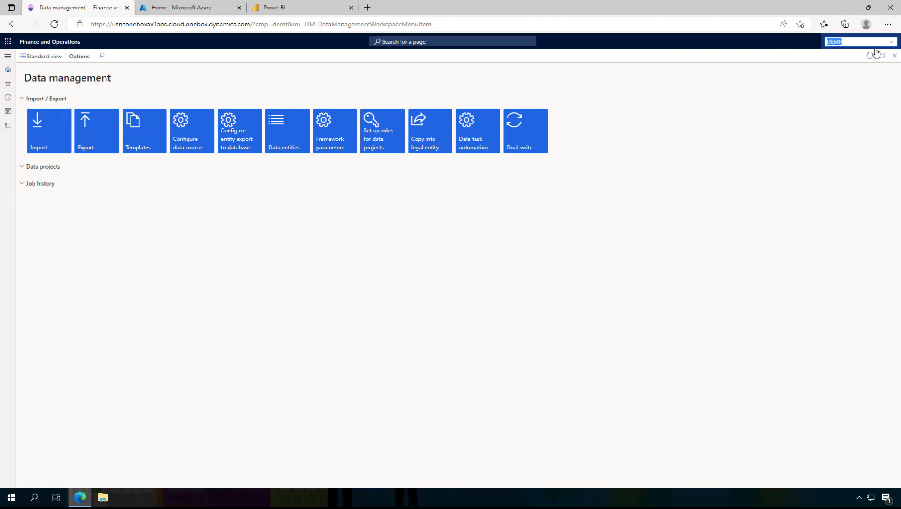
{"action": "left_click", "coordinate": [892, 45]}
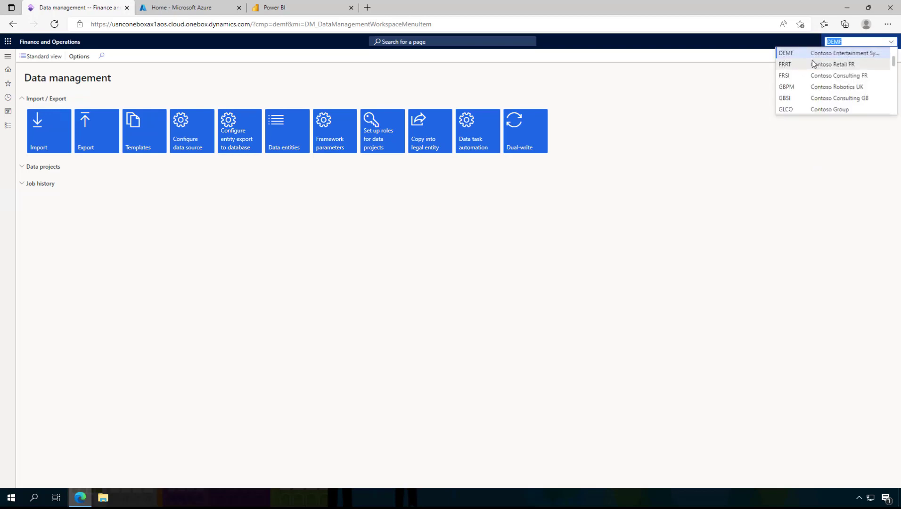
{"action": "left_click", "coordinate": [655, 84]}
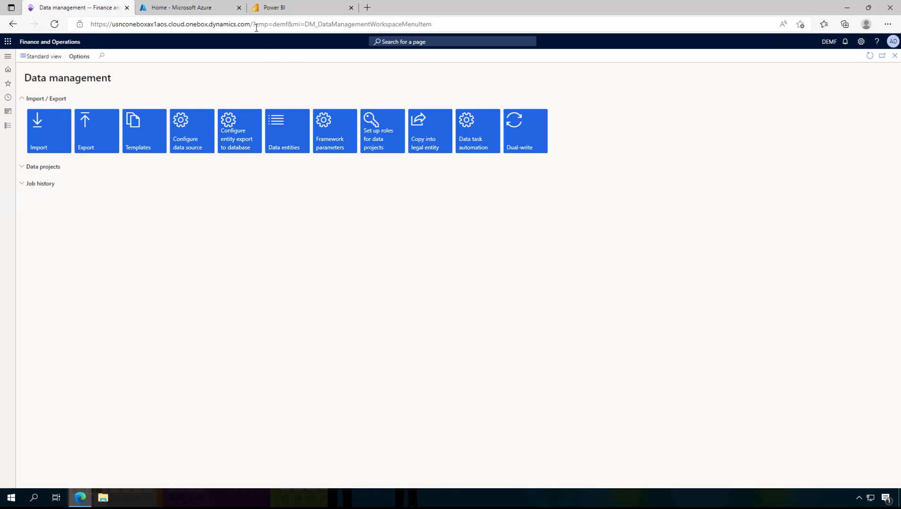
Glance at the Azure portal home, then return to the Data management workspace.
{"action": "left_click", "coordinate": [204, 10]}
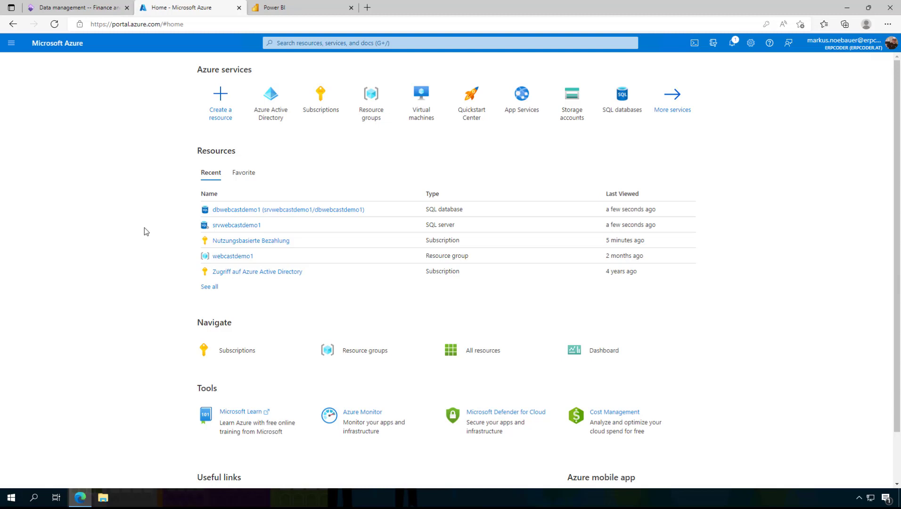
{"action": "left_click", "coordinate": [98, 9]}
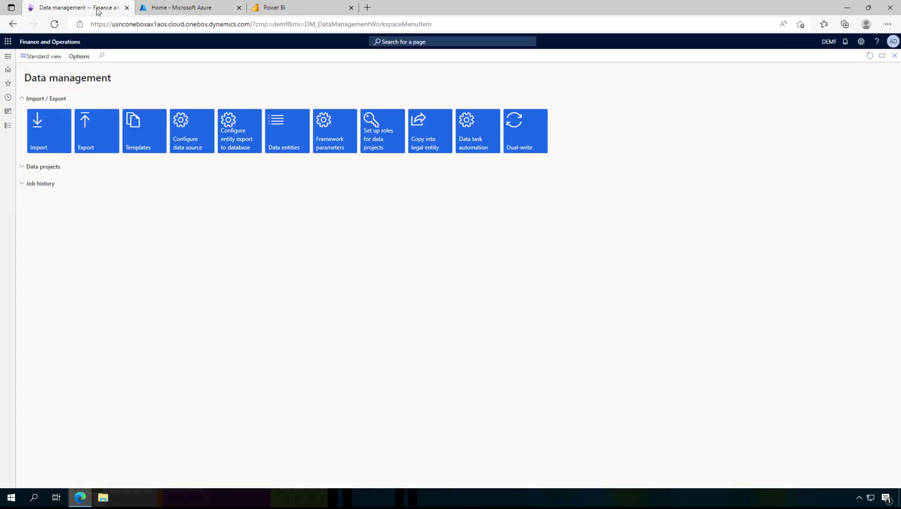
{"action": "left_click", "coordinate": [7, 69]}
{"action": "left_click", "coordinate": [7, 57]}
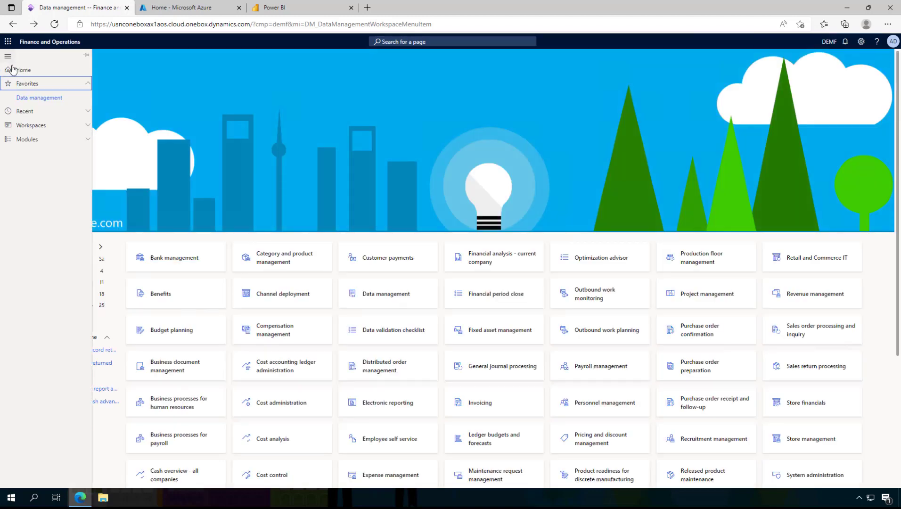
{"action": "left_click", "coordinate": [19, 100]}
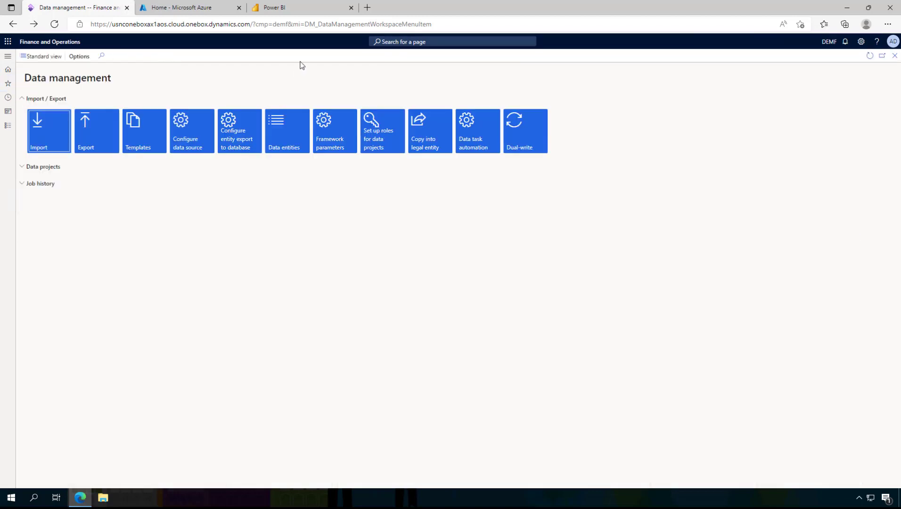
Validate the SQL entity store's Azure SQL DB connection, then close its details.
{"action": "left_click", "coordinate": [238, 144]}
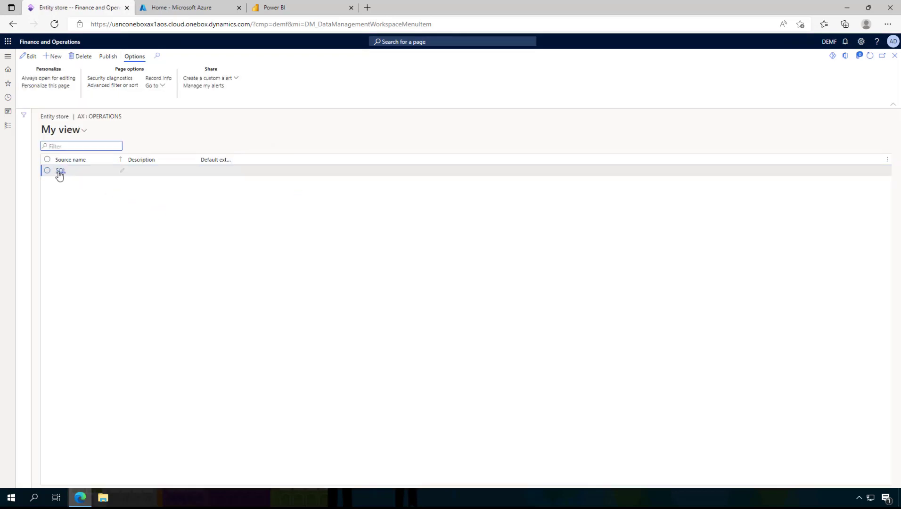
{"action": "left_click", "coordinate": [60, 171]}
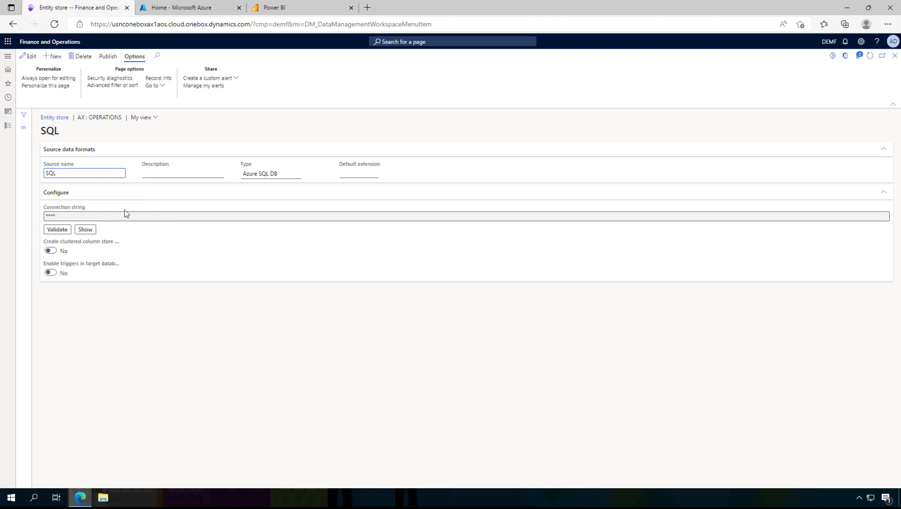
{"action": "left_click", "coordinate": [57, 231]}
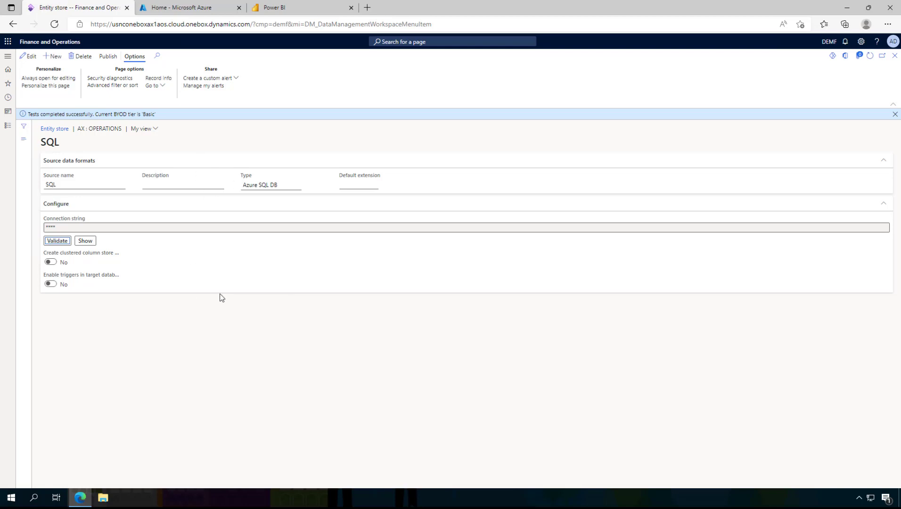
{"action": "left_click", "coordinate": [894, 116]}
{"action": "left_click", "coordinate": [894, 56]}
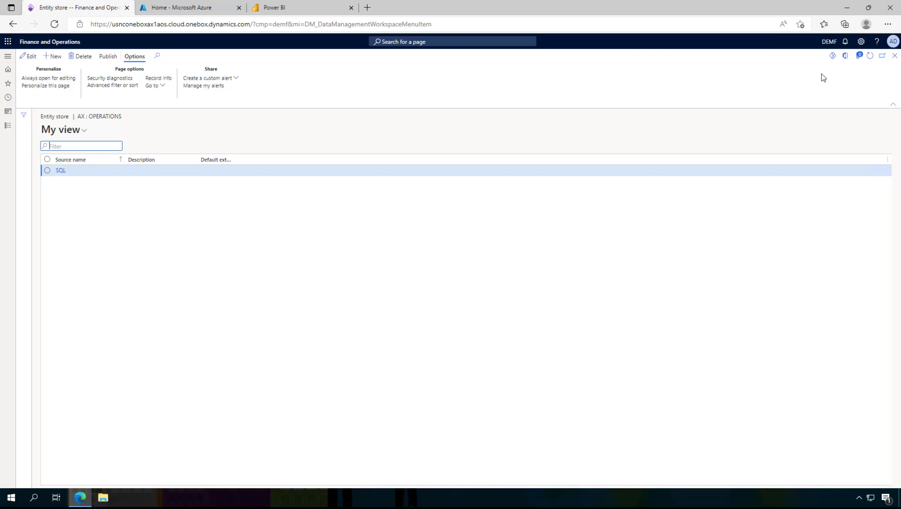
Filter data entities on 'sales order lines' and select Sales order lines V2.
{"action": "left_click", "coordinate": [895, 57]}
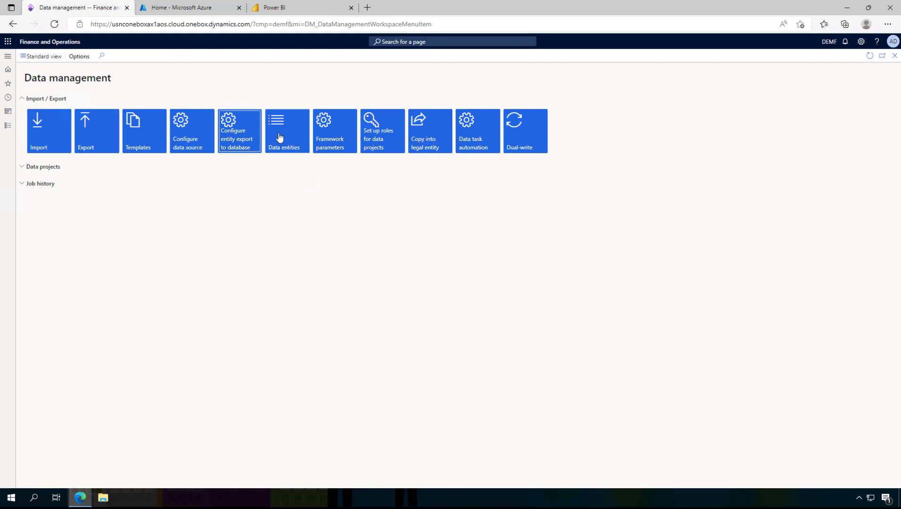
{"action": "left_click", "coordinate": [279, 137]}
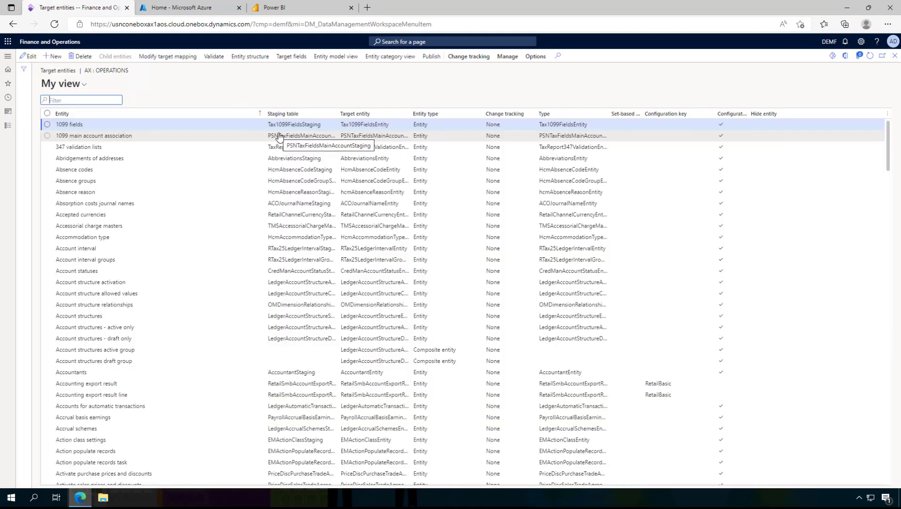
{"action": "type", "text": "sales or"}
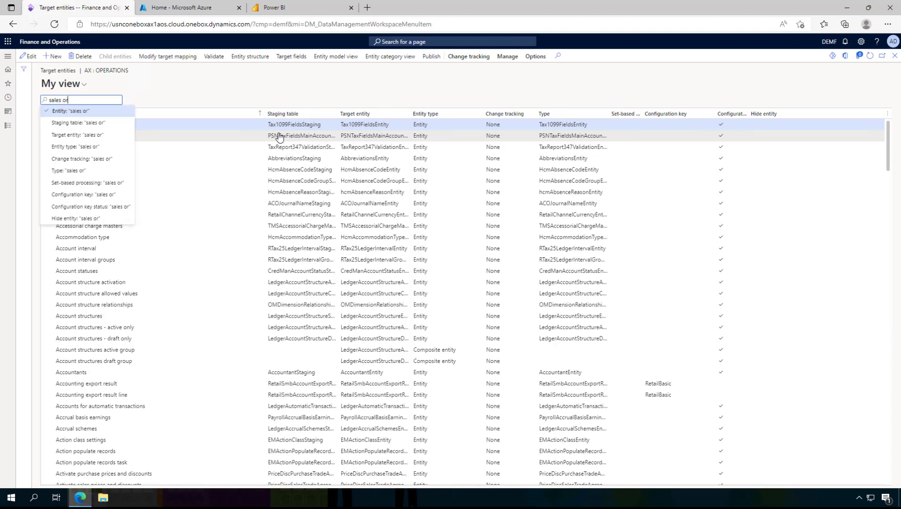
{"action": "type", "text": "der lines"}
{"action": "key", "text": "Return"}
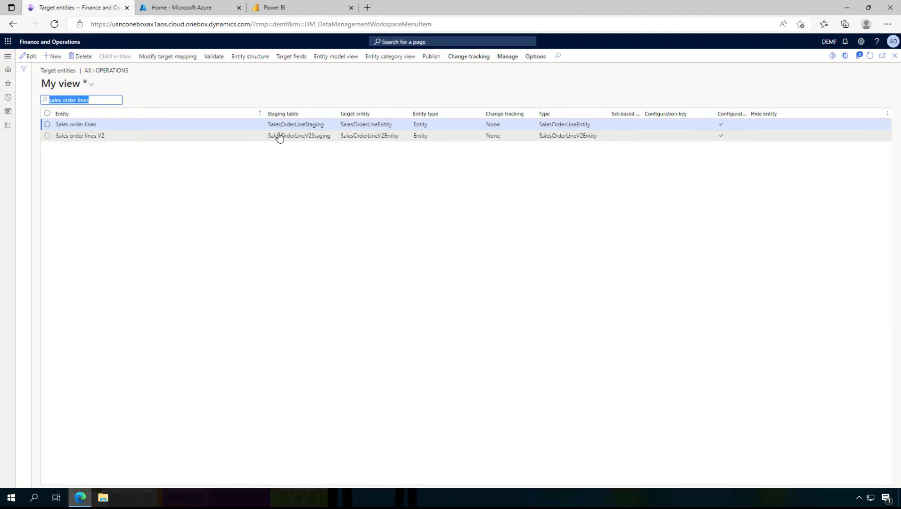
{"action": "left_click", "coordinate": [47, 136]}
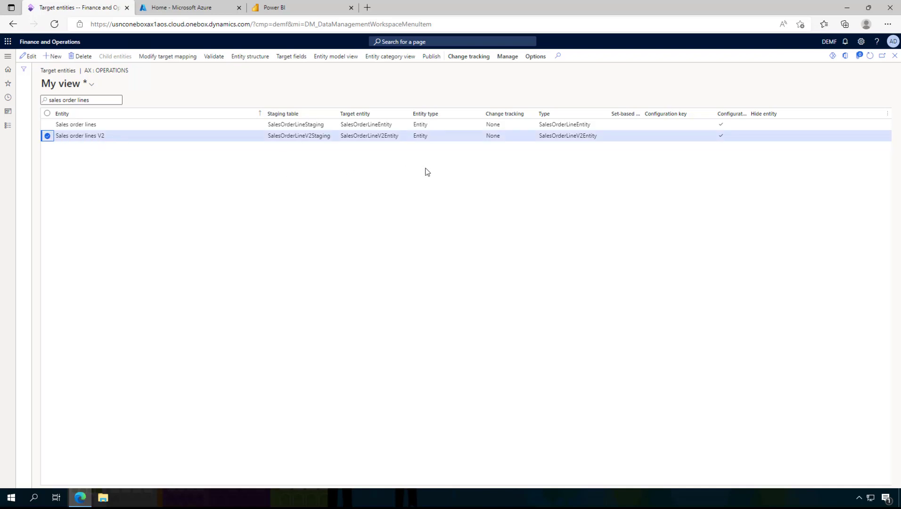
Review the published entities for Sales order lines V2, then close that page.
{"action": "left_click", "coordinate": [431, 57]}
{"action": "left_click", "coordinate": [418, 128]}
{"action": "left_click", "coordinate": [428, 58]}
{"action": "left_click", "coordinate": [431, 81]}
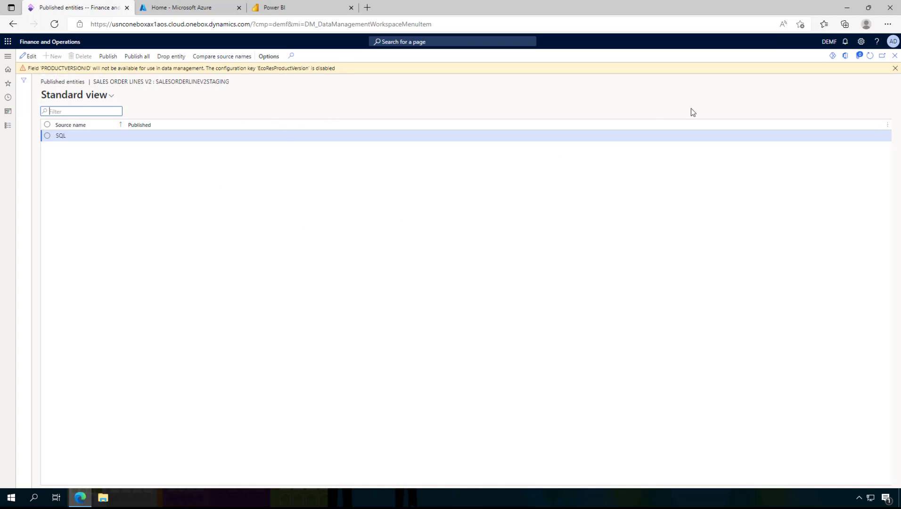
{"action": "left_click", "coordinate": [894, 69]}
{"action": "left_click", "coordinate": [894, 56]}
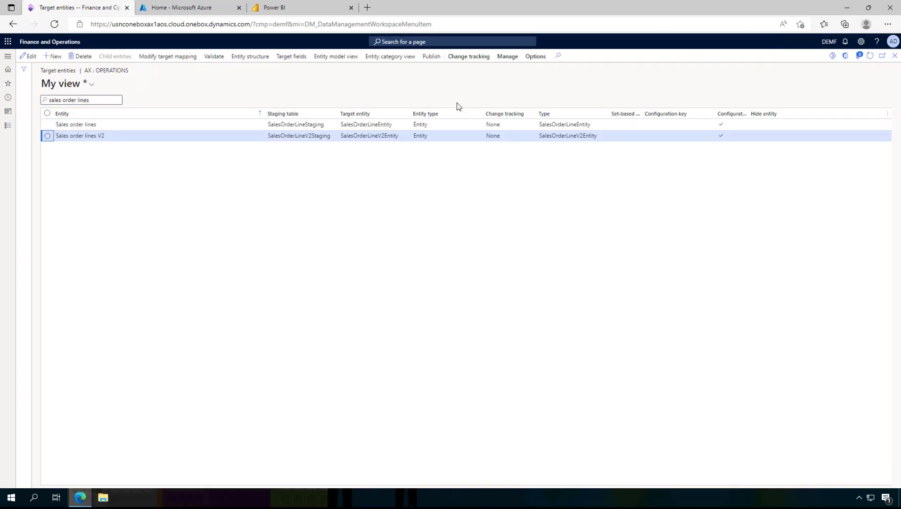
Delete the PRODUCTVERSIONID staging-to-target mapping for Sales order lines V2, then clear the filter.
{"action": "left_click", "coordinate": [172, 58]}
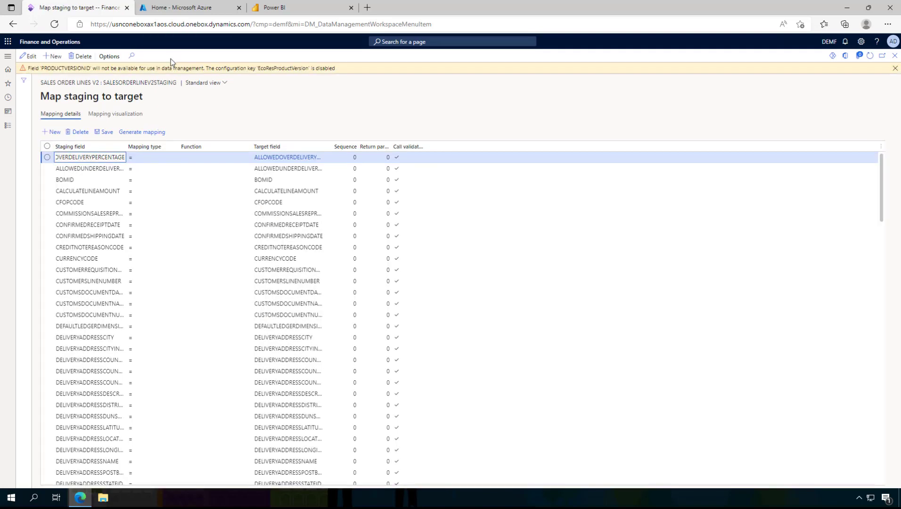
{"action": "double_click", "coordinate": [70, 68]}
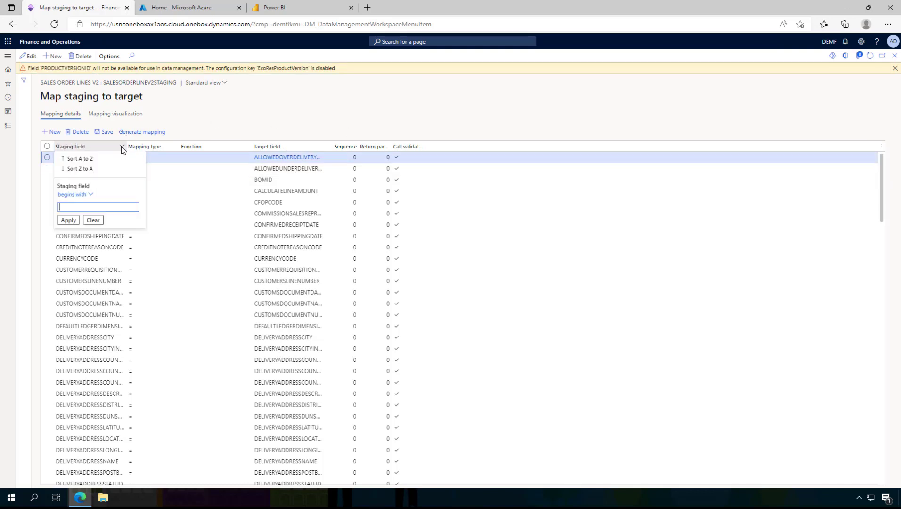
{"action": "type", "text": "PRODUCTVERSIONID"}
{"action": "left_click", "coordinate": [68, 220]}
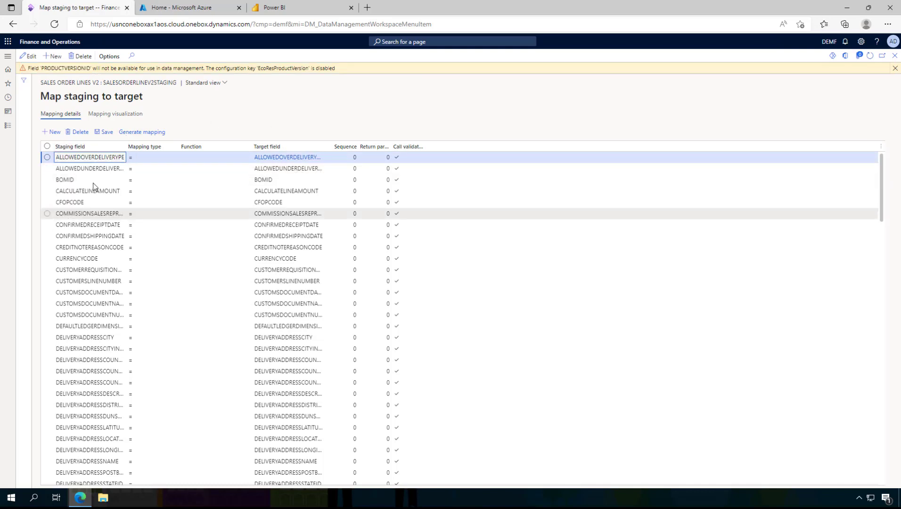
{"action": "left_click", "coordinate": [48, 158]}
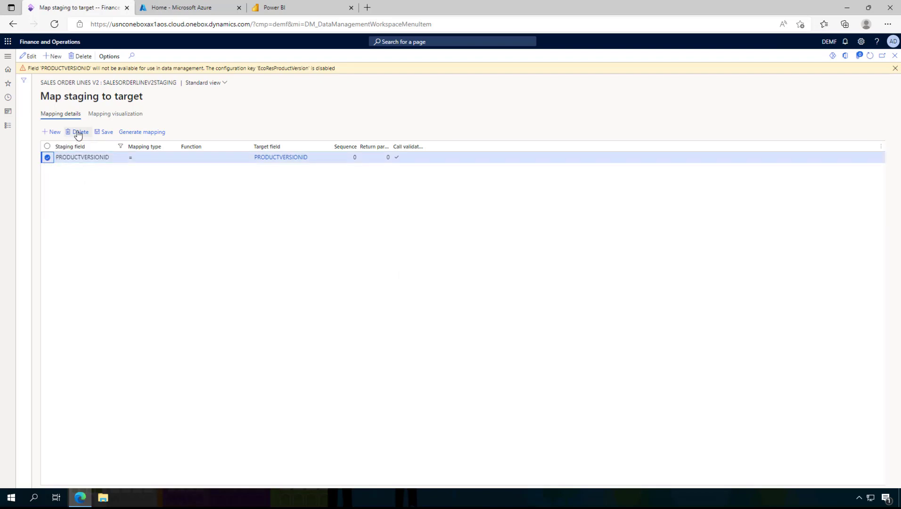
{"action": "left_click", "coordinate": [78, 134]}
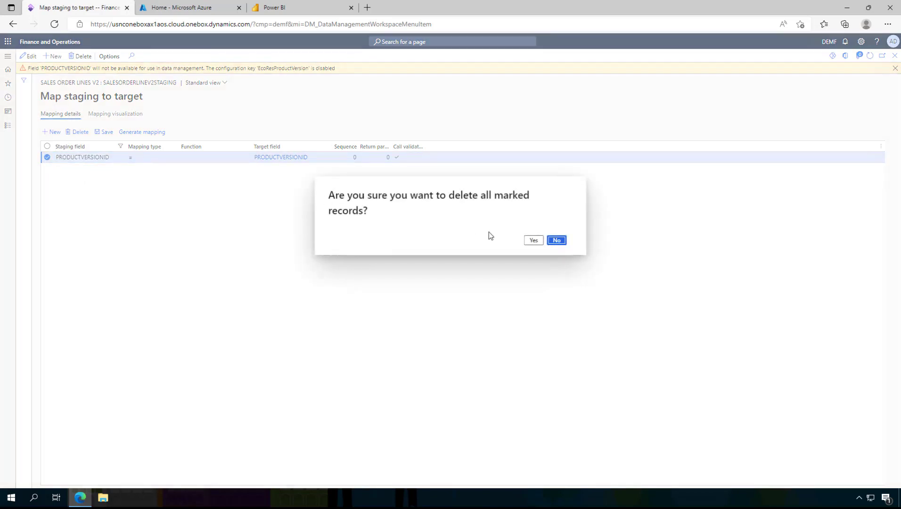
{"action": "left_click", "coordinate": [531, 240]}
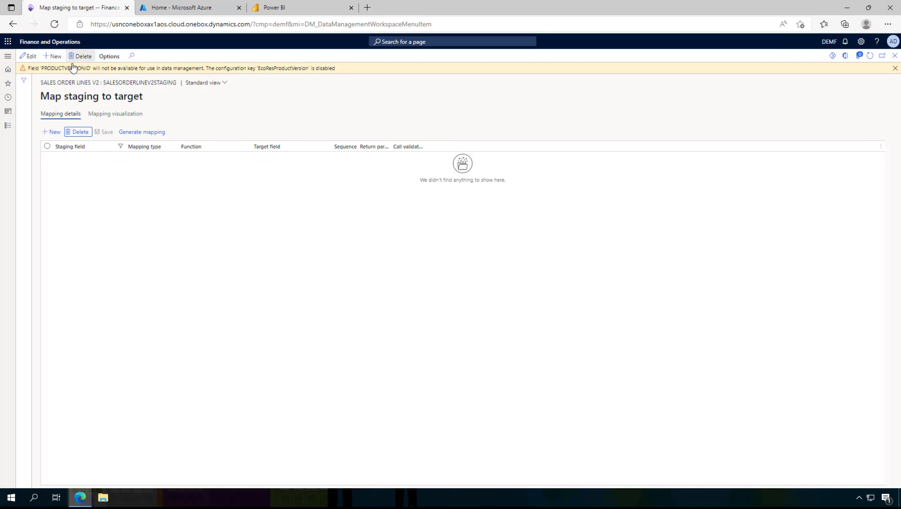
{"action": "left_click", "coordinate": [118, 148]}
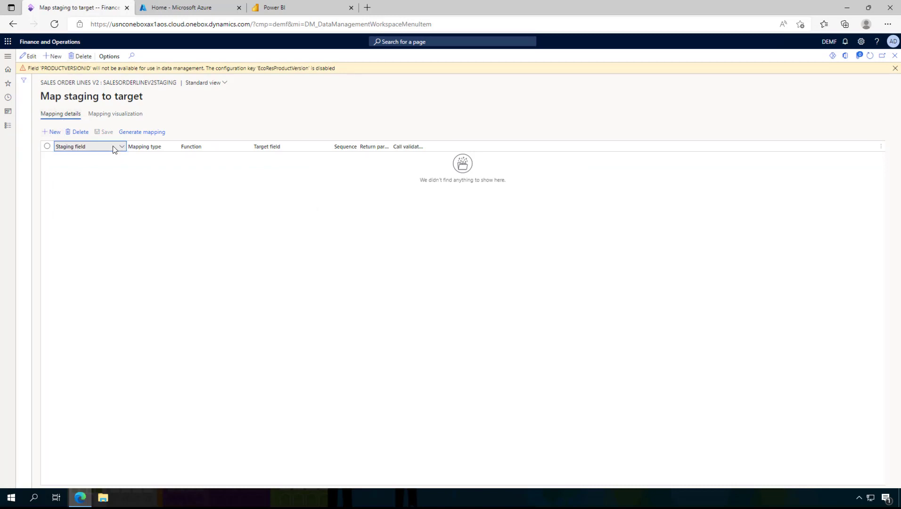
{"action": "left_click", "coordinate": [93, 221]}
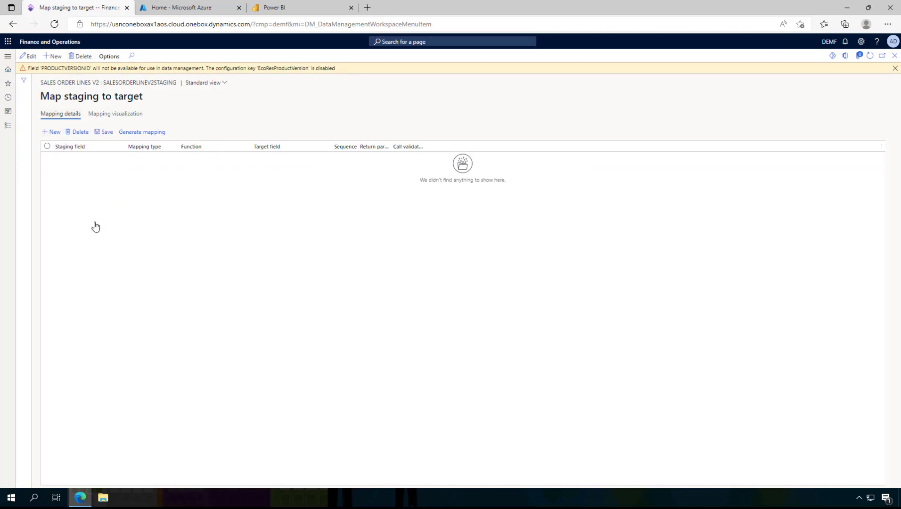
{"action": "left_click", "coordinate": [97, 133]}
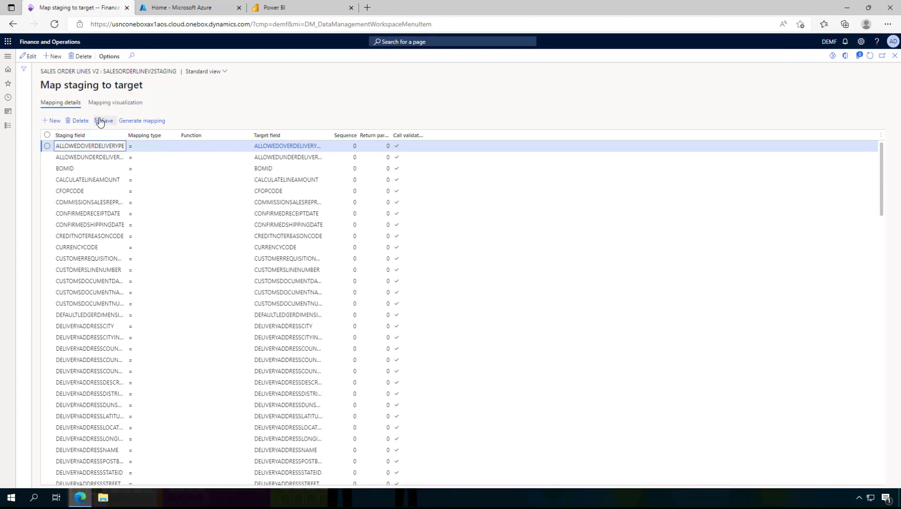
Publish Sales order lines V2 to the SQL destination and dismiss the publish-scheduled message.
{"action": "left_click", "coordinate": [894, 56]}
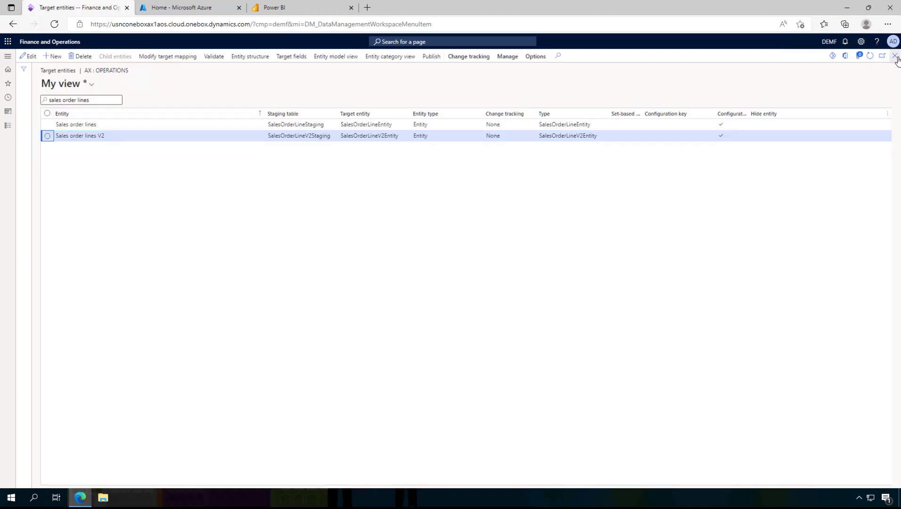
{"action": "left_click", "coordinate": [47, 136]}
{"action": "left_click", "coordinate": [430, 57]}
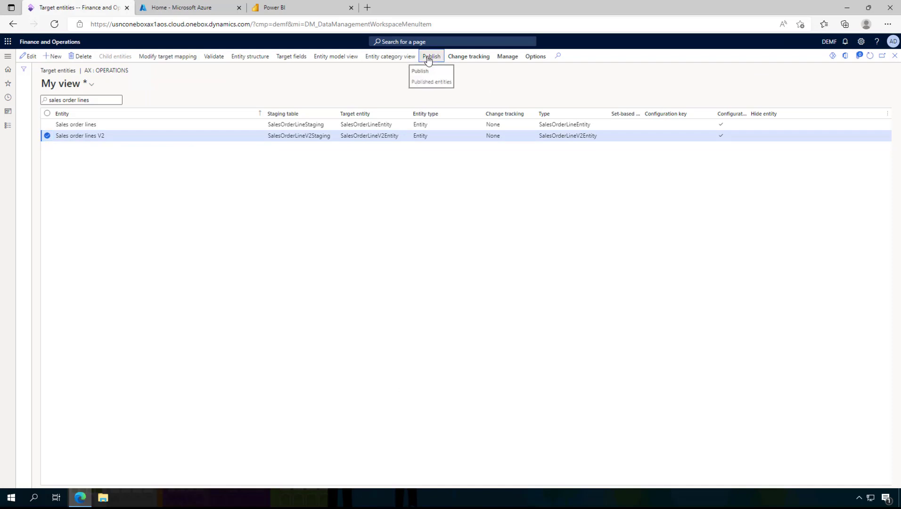
{"action": "left_click", "coordinate": [428, 69]}
{"action": "left_click", "coordinate": [47, 125]}
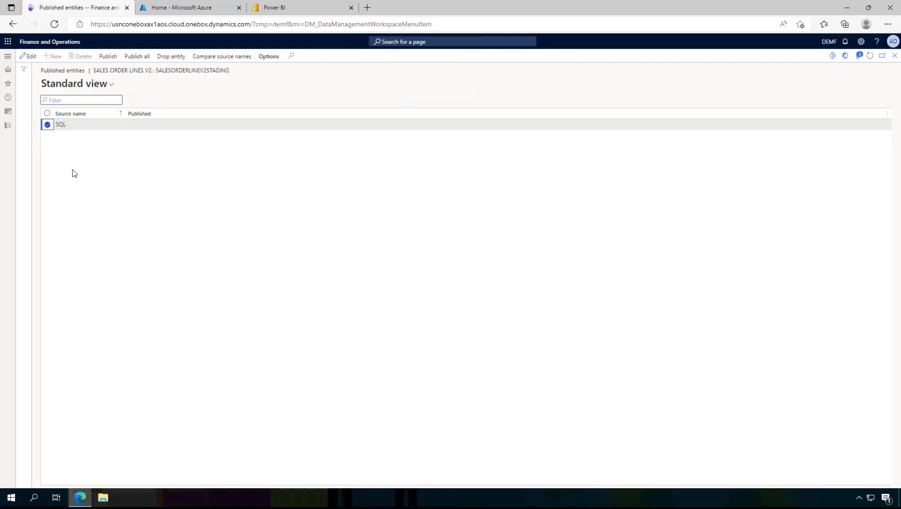
{"action": "left_click", "coordinate": [107, 58]}
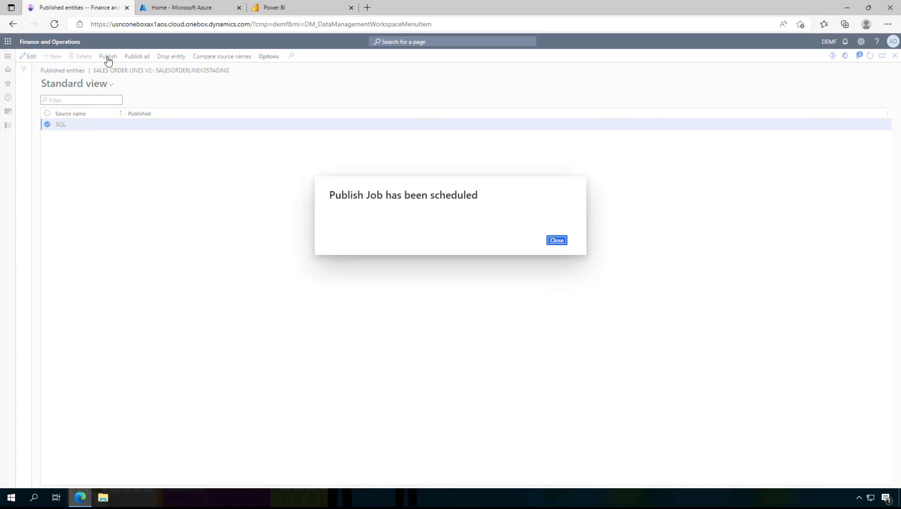
{"action": "left_click", "coordinate": [557, 241]}
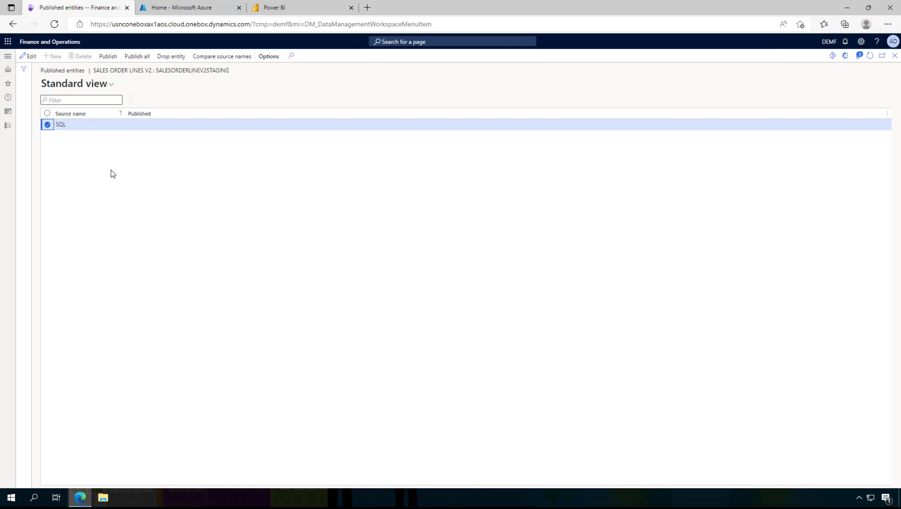
{"action": "left_click", "coordinate": [47, 128]}
In the Azure portal, open the dbwebcastdemo1 SQL database.
{"action": "left_click", "coordinate": [179, 10]}
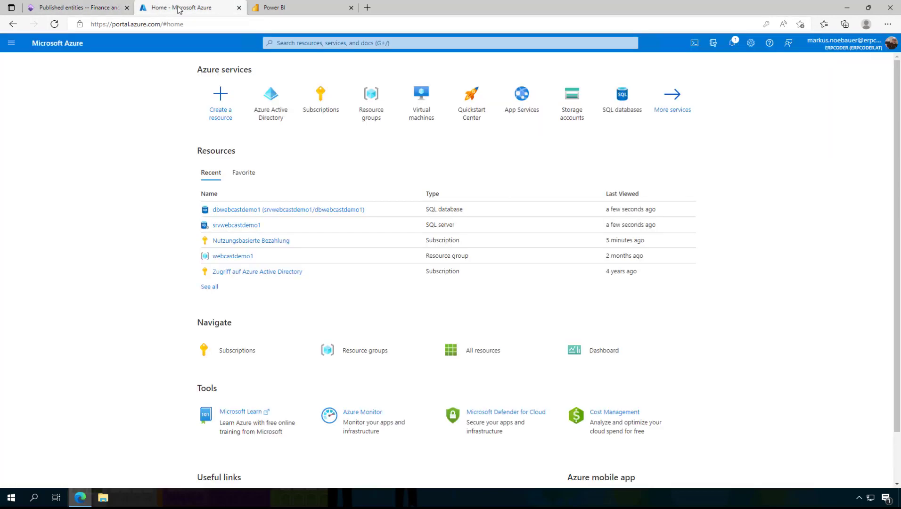
{"action": "left_click", "coordinate": [242, 228]}
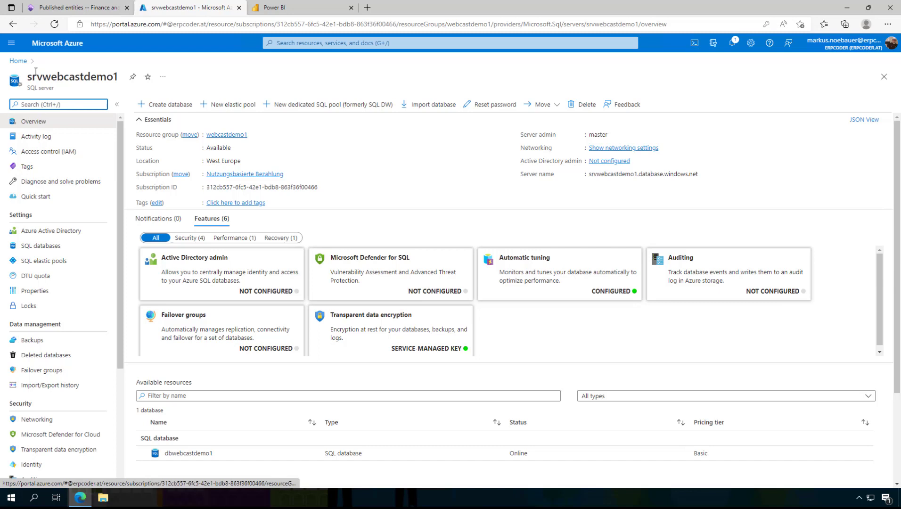
{"action": "left_click", "coordinate": [18, 62]}
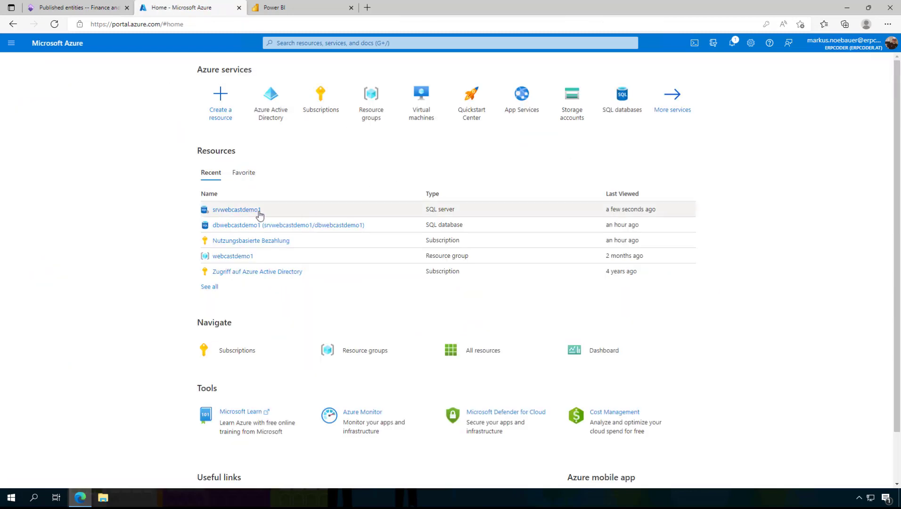
{"action": "left_click", "coordinate": [247, 226]}
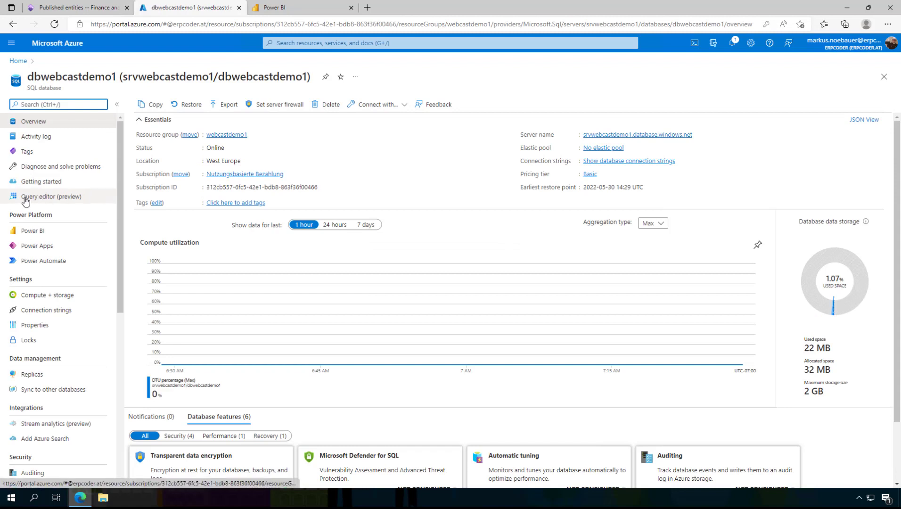
Sign in to the query editor with the SQL login password and expand SalesOrderLineV2Staging.
{"action": "left_click", "coordinate": [25, 196]}
{"action": "left_click", "coordinate": [376, 319]}
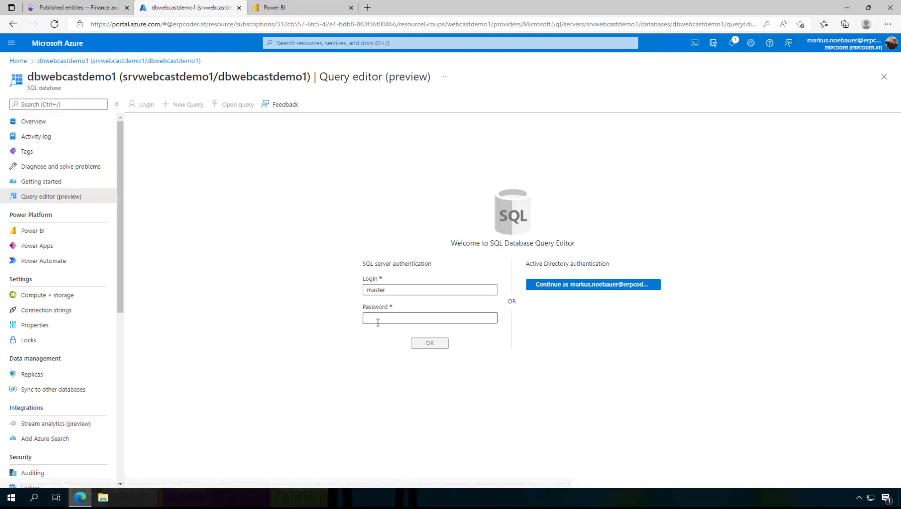
{"action": "type", "text": "••"}
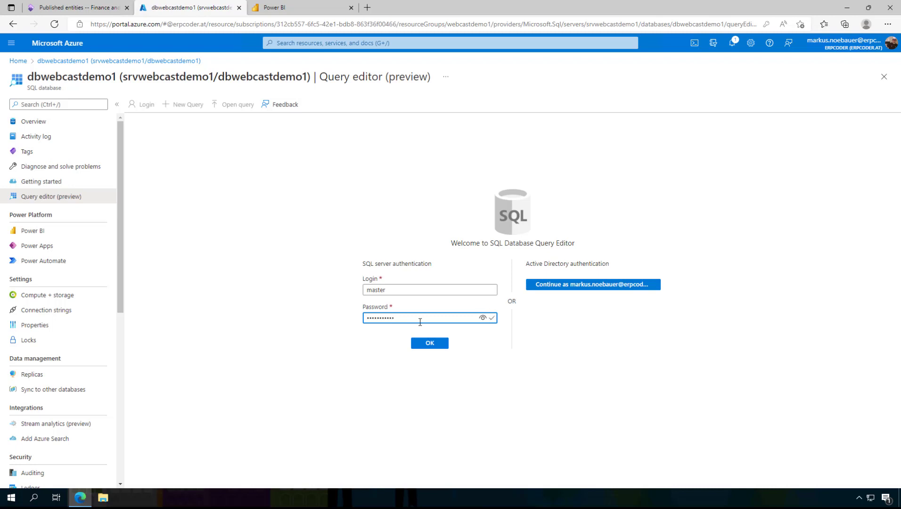
{"action": "left_click", "coordinate": [426, 344]}
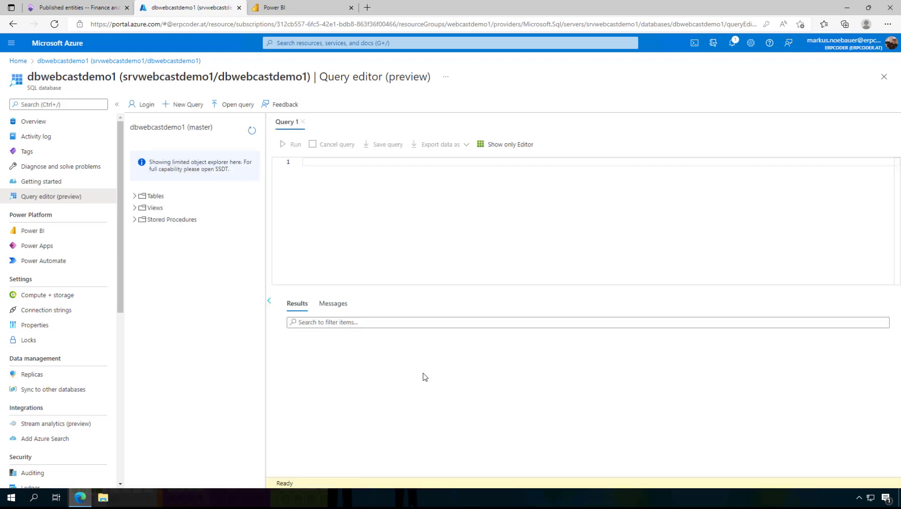
{"action": "left_click", "coordinate": [137, 197]}
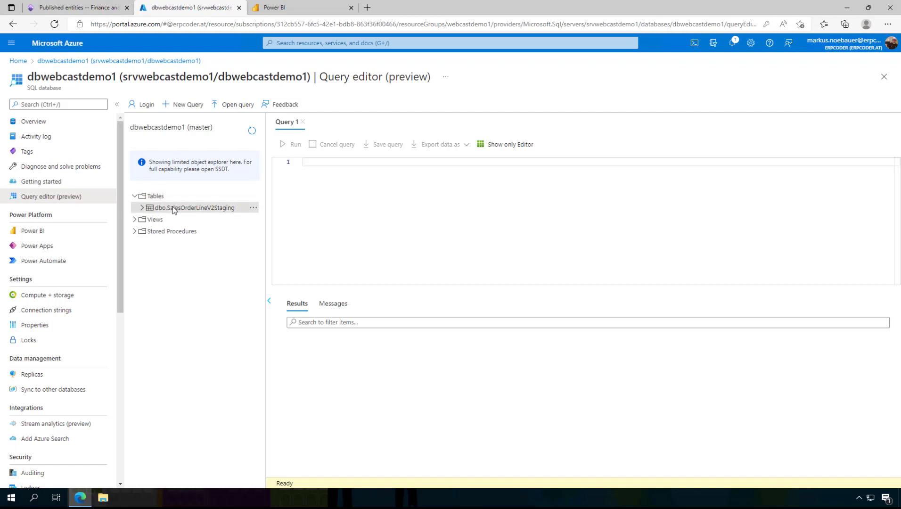
{"action": "left_click", "coordinate": [142, 210]}
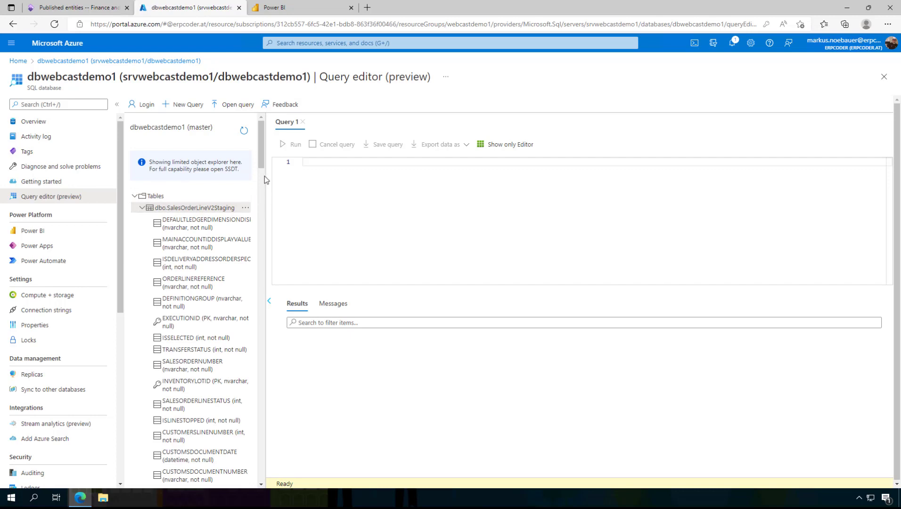
Run select * from [dbo].[SalesOrderLineV2Staging] in Query 1.
{"action": "left_click_drag", "start_coordinate": [264, 158], "coordinate": [262, 131]}
{"action": "type", "text": "select * from db"}
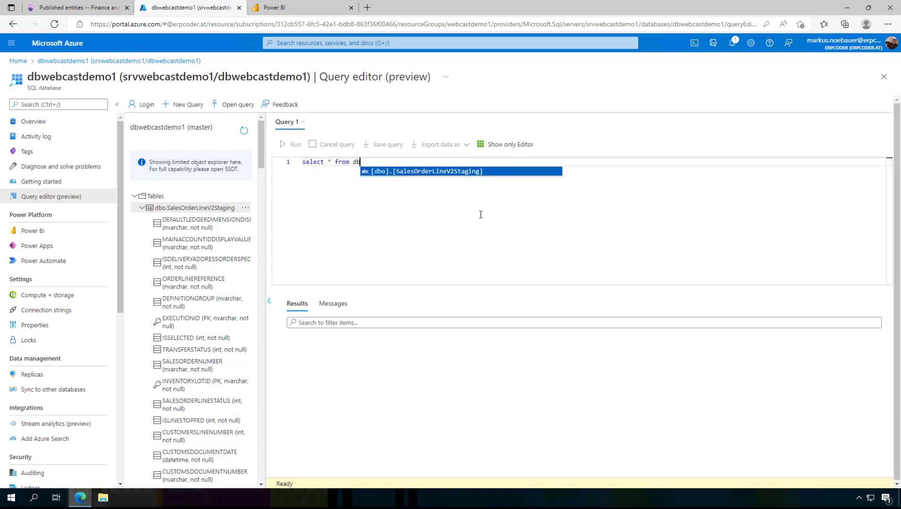
{"action": "key", "text": "Return"}
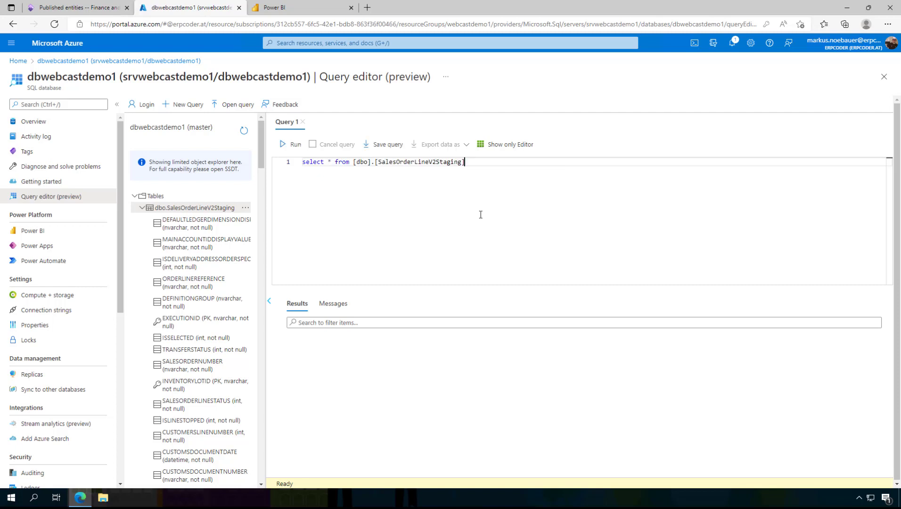
{"action": "left_click", "coordinate": [292, 145]}
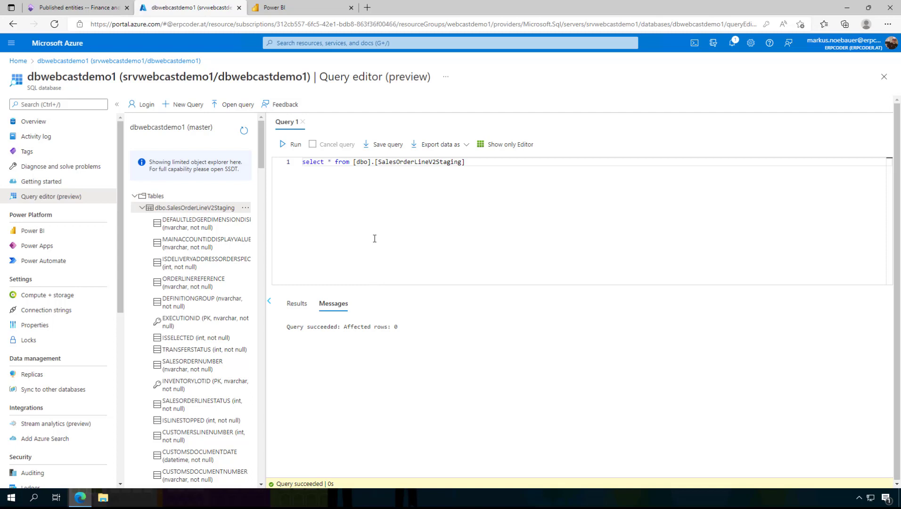
Back in Data management, create a new export project named 'exportpbix'.
{"action": "left_click", "coordinate": [103, 10]}
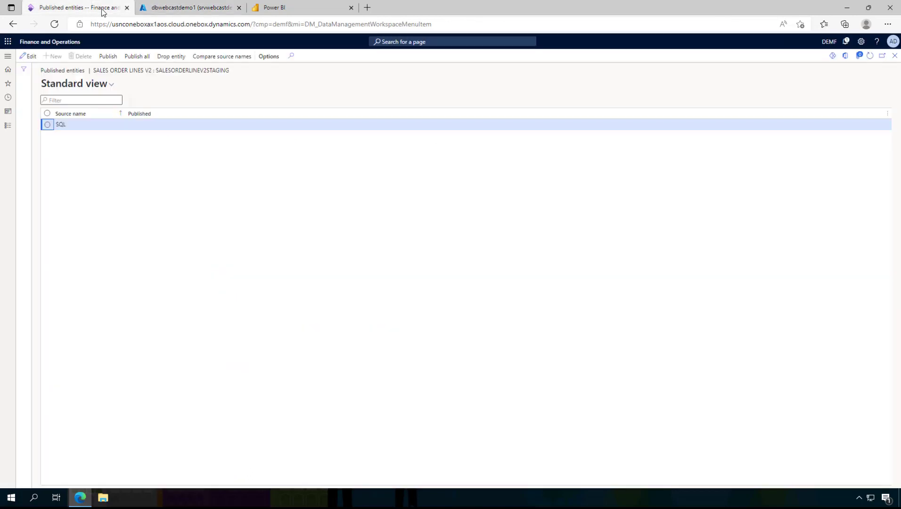
{"action": "left_click", "coordinate": [895, 56]}
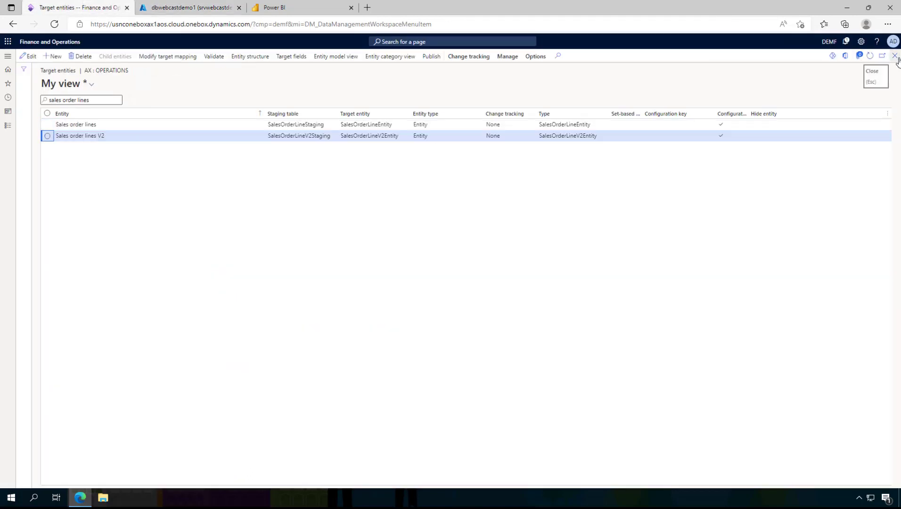
{"action": "left_click", "coordinate": [895, 56]}
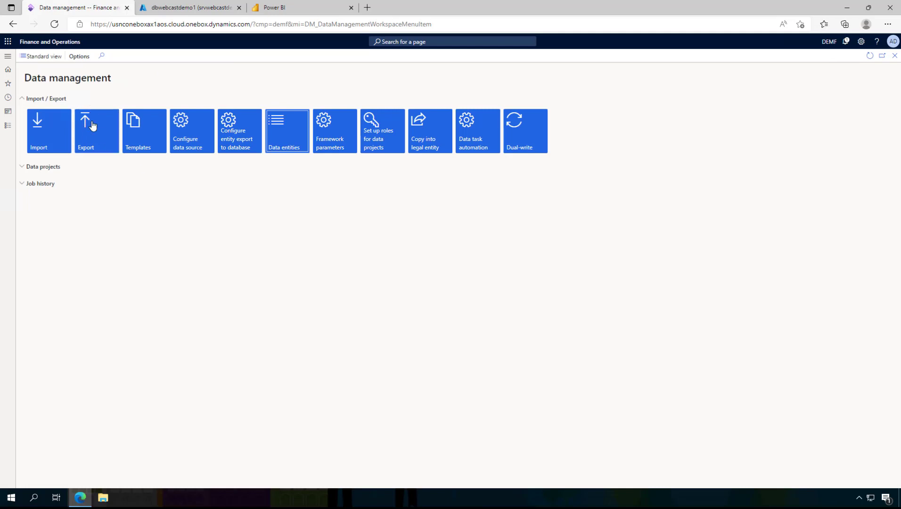
{"action": "left_click", "coordinate": [93, 138]}
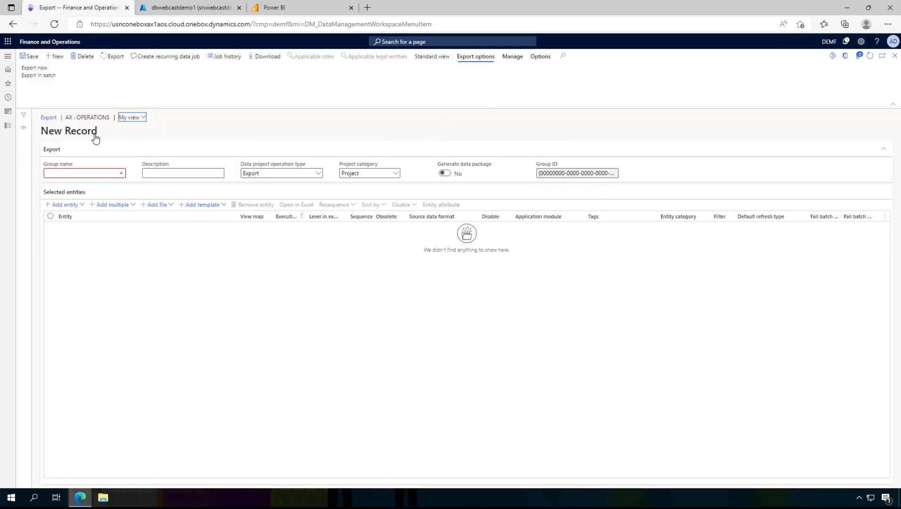
{"action": "left_click", "coordinate": [81, 172]}
{"action": "type", "text": "export"}
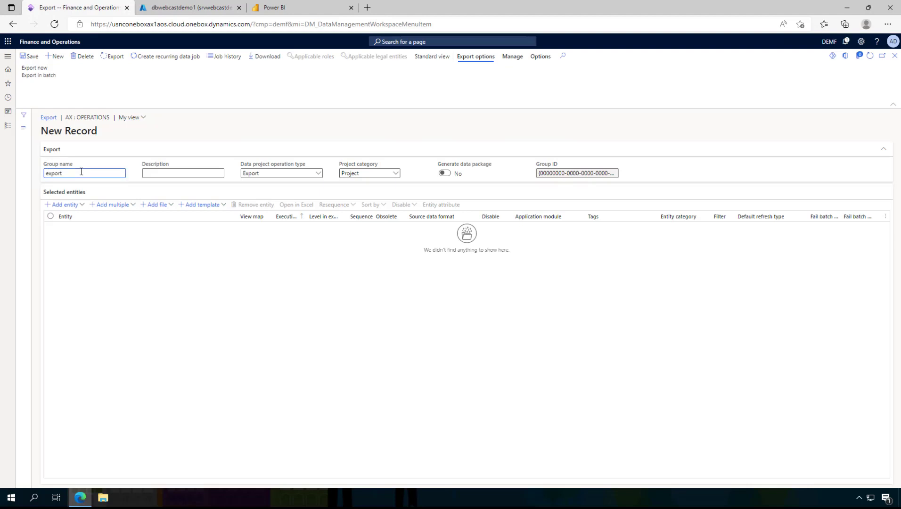
{"action": "type", "text": "pbix"}
{"action": "key", "text": "Tab"}
{"action": "left_click", "coordinate": [83, 208]}
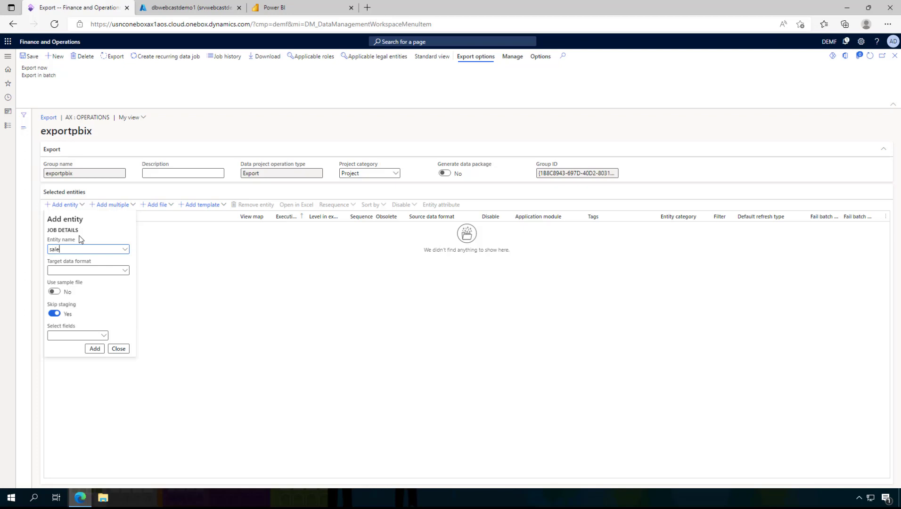
Choose Sales order lines V2 with SQL target format and Full push only refresh.
{"action": "type", "text": "sales order lines"}
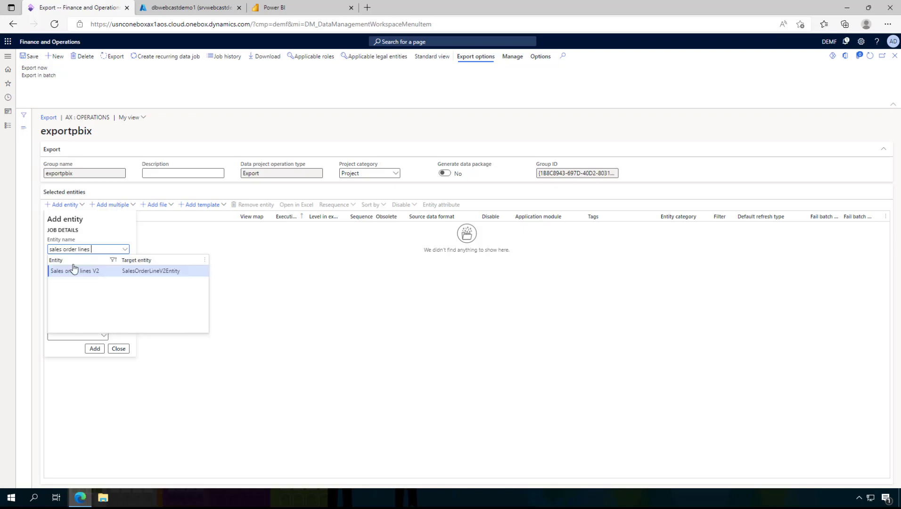
{"action": "left_click", "coordinate": [71, 271]}
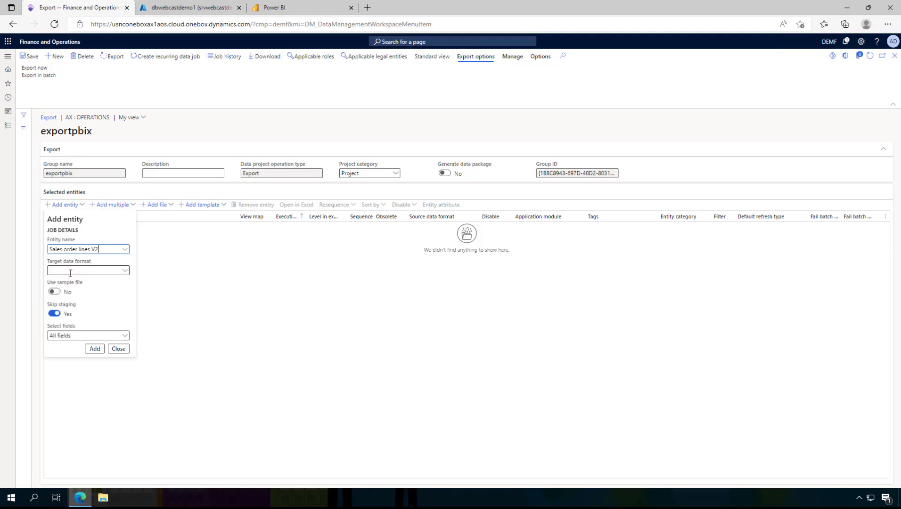
{"action": "left_click", "coordinate": [125, 271]}
{"action": "scroll", "coordinate": [104, 304], "scroll_direction": "down", "scroll_amount": 3}
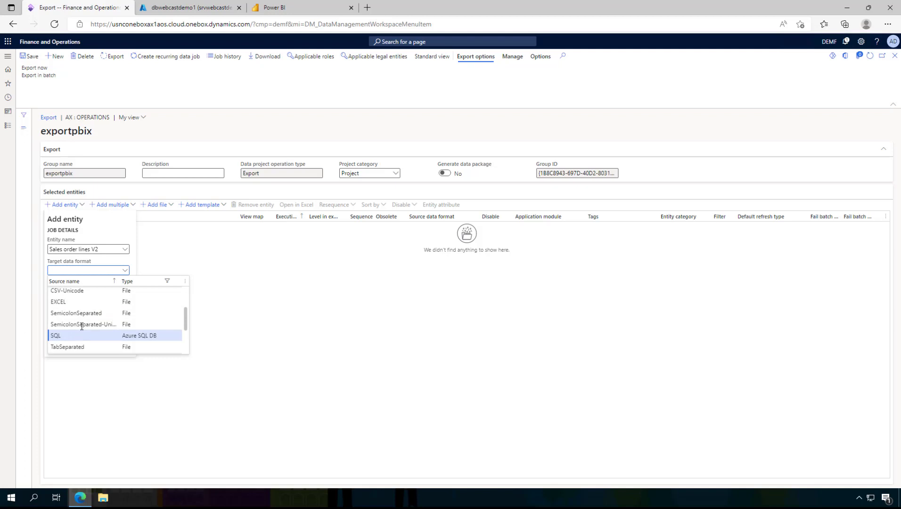
{"action": "left_click", "coordinate": [63, 335]}
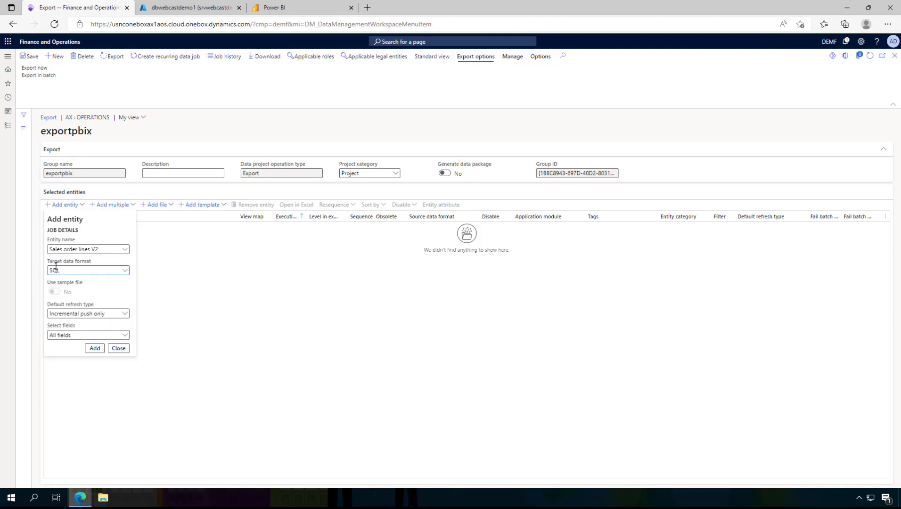
{"action": "left_click", "coordinate": [123, 315]}
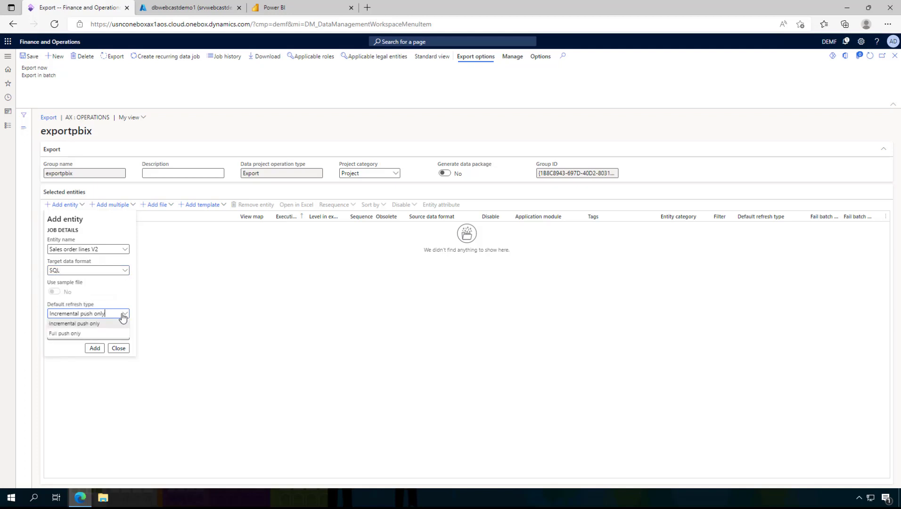
{"action": "left_click", "coordinate": [88, 335]}
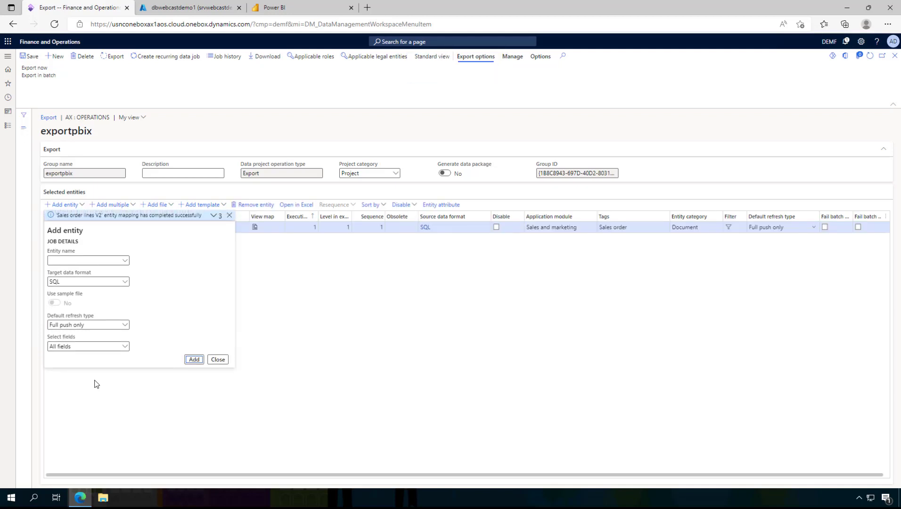
Close the Add entity panel and save the exportpbix project.
{"action": "left_click", "coordinate": [217, 359]}
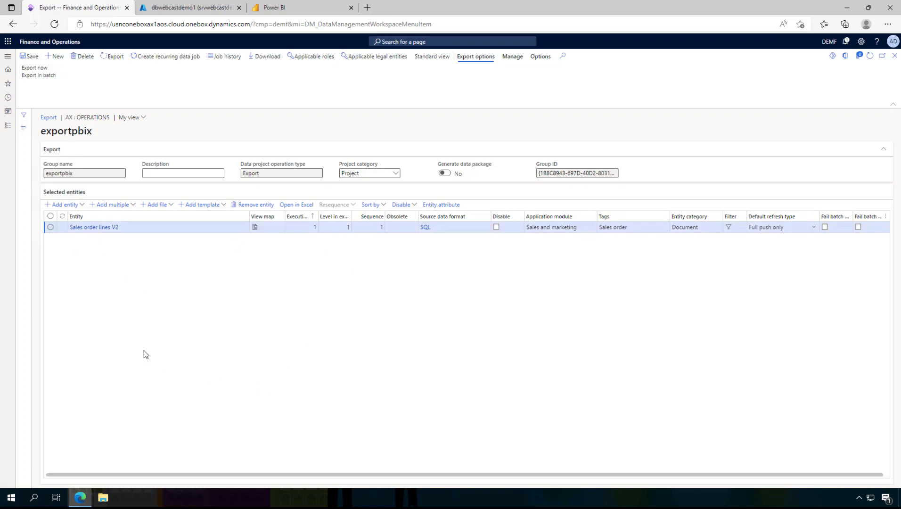
{"action": "left_click", "coordinate": [31, 56]}
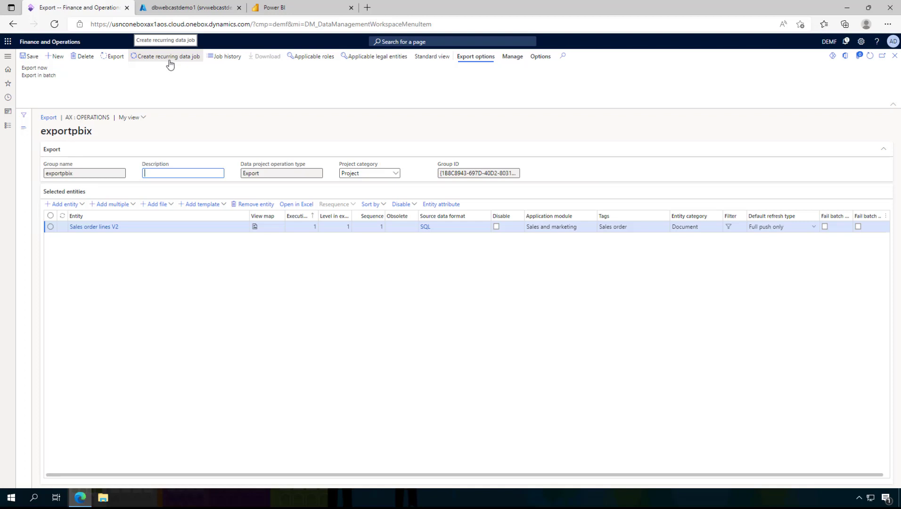
Export exportpbix and refresh the execution summary until it shows 1732 records succeeded.
{"action": "left_click", "coordinate": [116, 61]}
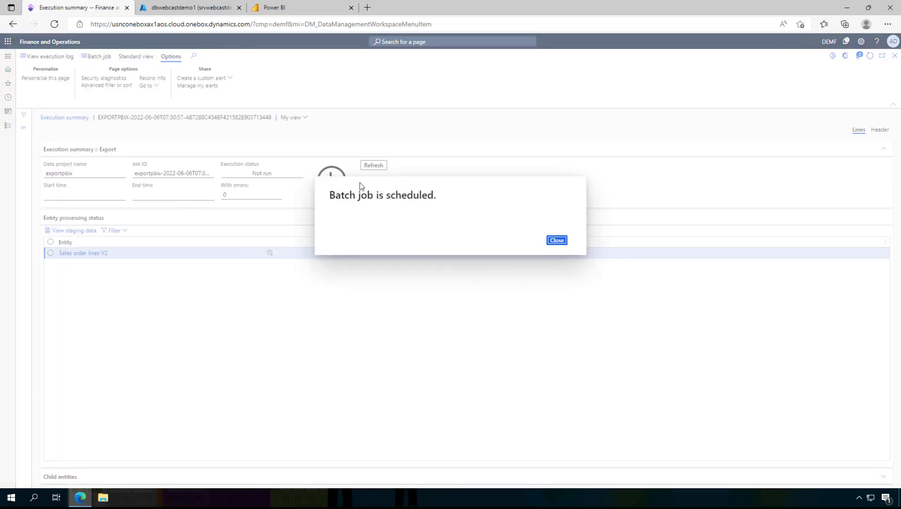
{"action": "left_click", "coordinate": [556, 240]}
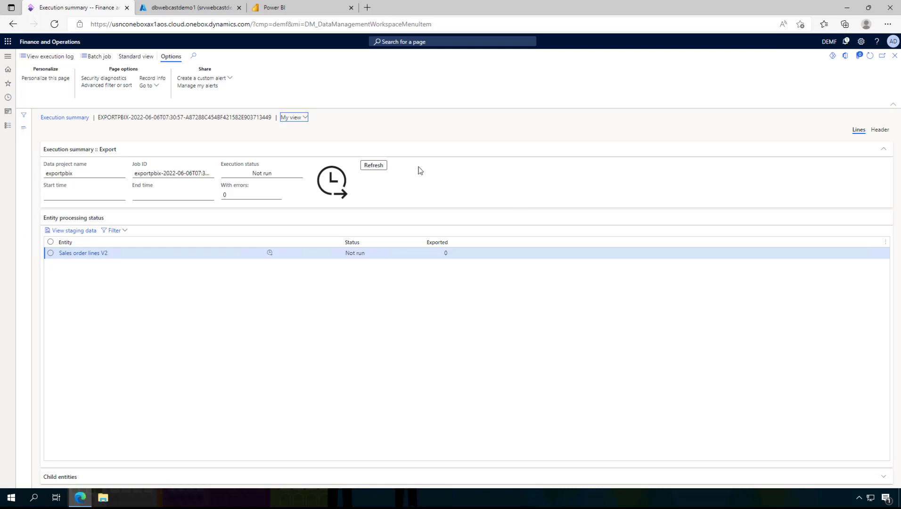
{"action": "left_click", "coordinate": [381, 167]}
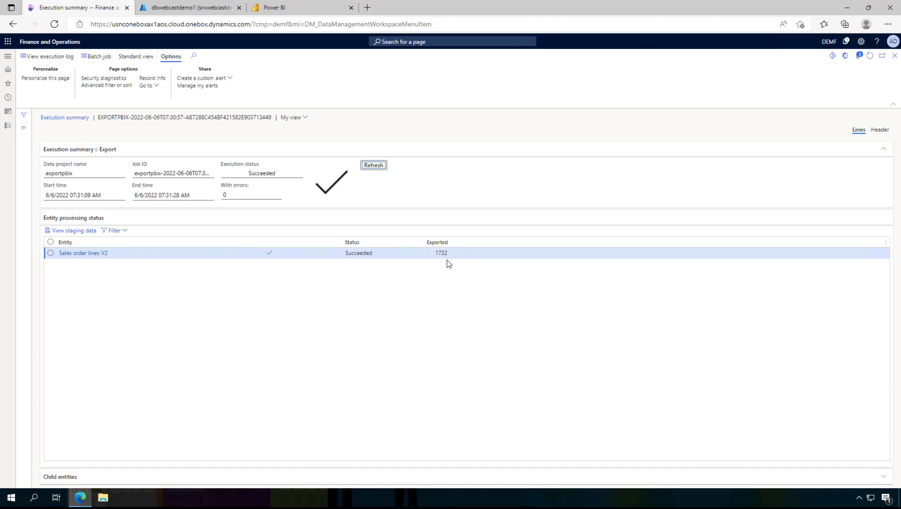
Run select * from [dbo].[SalesOrderLineV2Staging] in the dbwebcastdemo1 query editor and view the returned rows.
{"action": "left_click", "coordinate": [208, 9]}
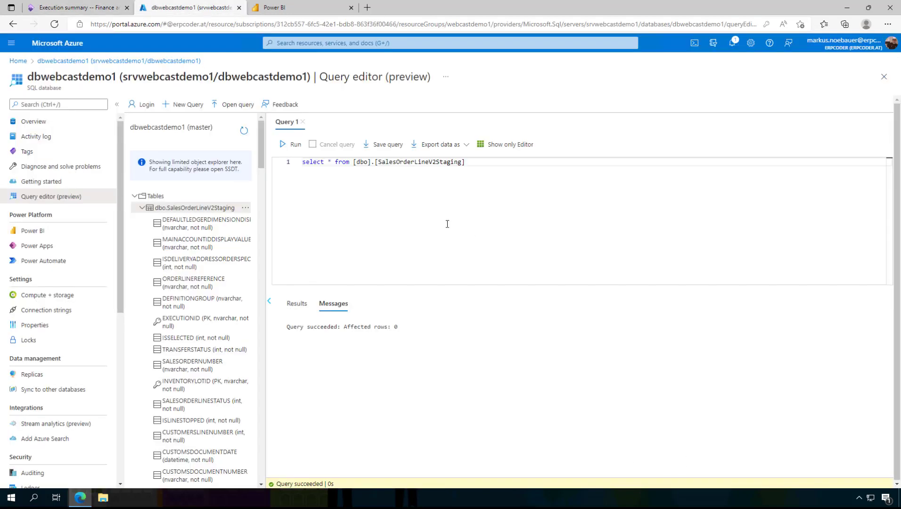
{"action": "left_click", "coordinate": [295, 147]}
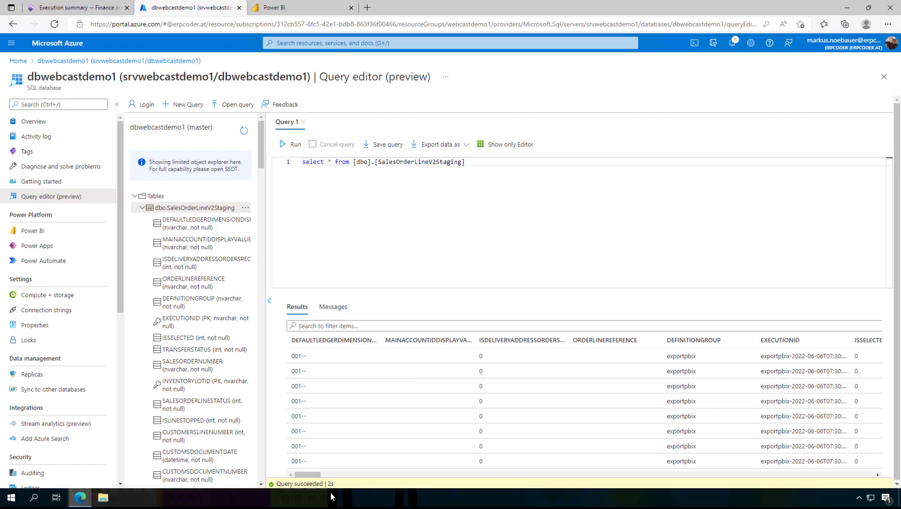
{"action": "mouse_move", "coordinate": [309, 474]}
{"action": "left_mouse_down"}
{"action": "mouse_move", "coordinate": [872, 485]}
{"action": "mouse_move", "coordinate": [306, 478]}
{"action": "left_mouse_up"}
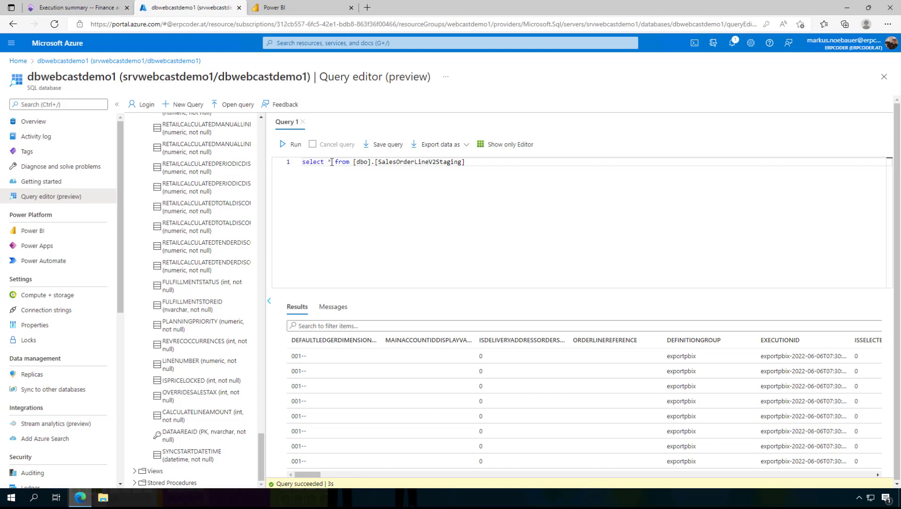
Change the query to select sum(LineAmount) LAM and run it, returning 49121890.97.
{"action": "left_click", "coordinate": [331, 162]}
{"action": "key", "text": "BackSpace"}
{"action": "type", "text": "sum"}
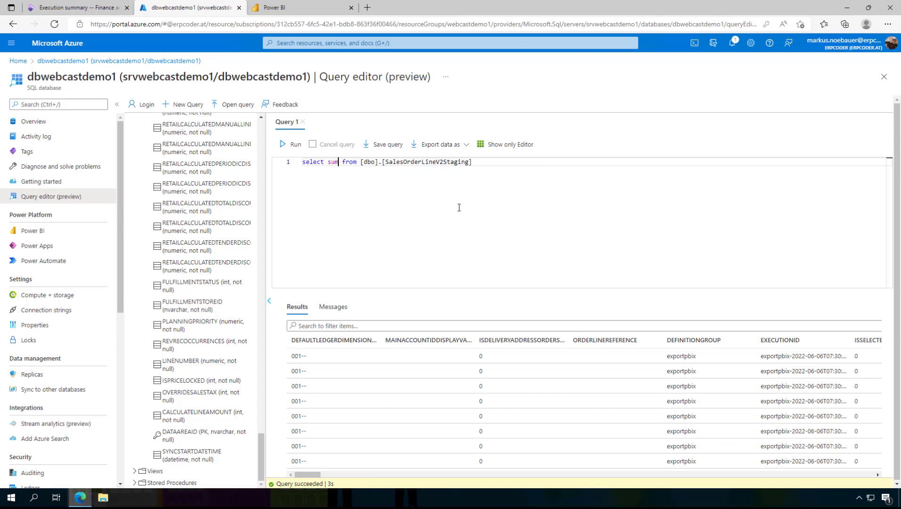
{"action": "type", "text": "(Lin"}
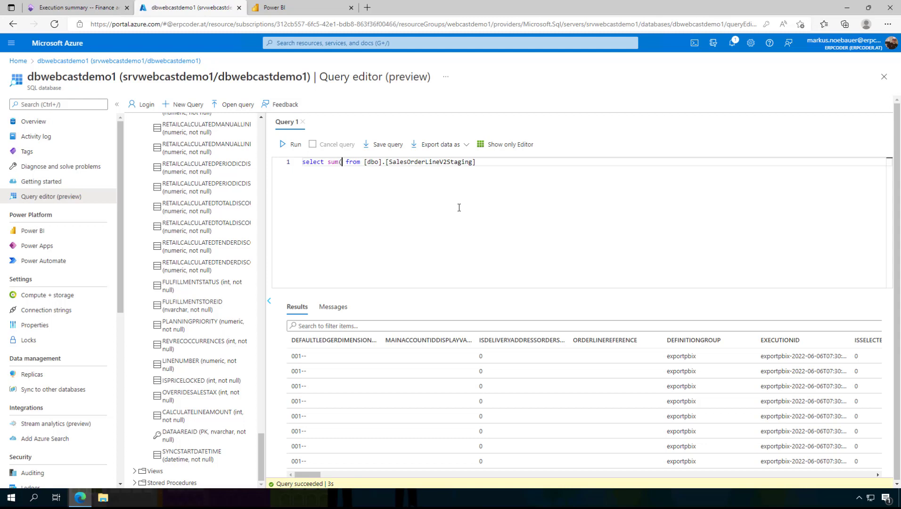
{"action": "type", "text": "eAmount"}
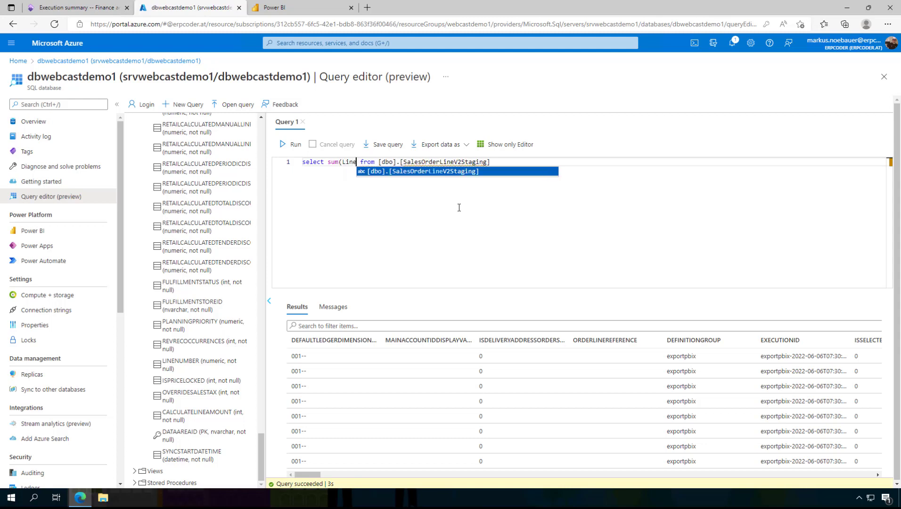
{"action": "type", "text": ") L"}
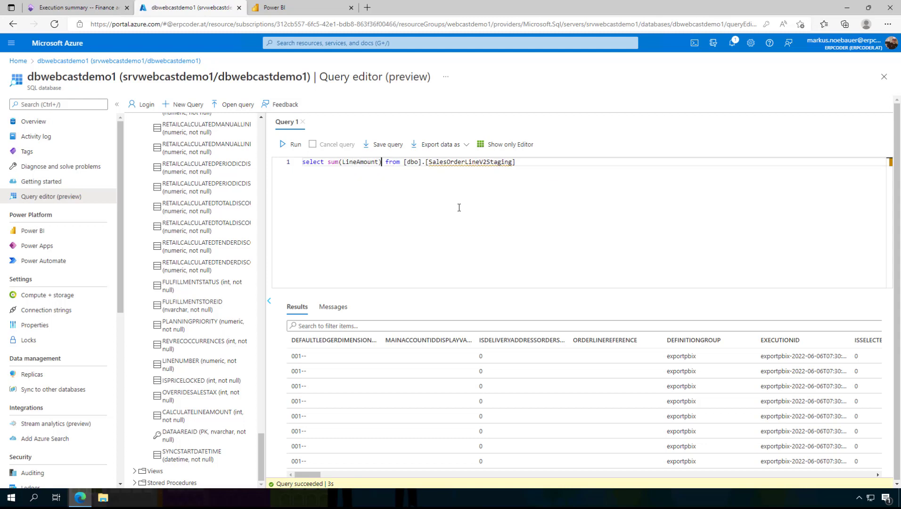
{"action": "type", "text": "AM"}
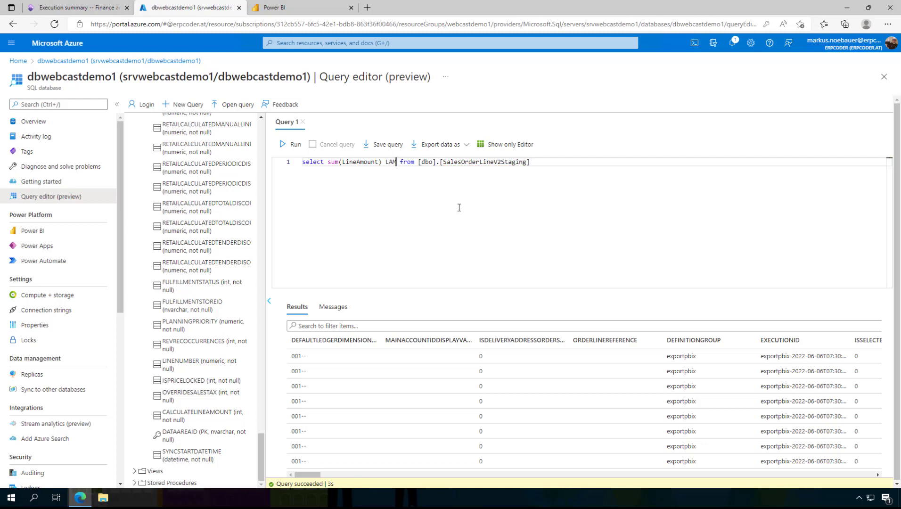
{"action": "left_click", "coordinate": [292, 144]}
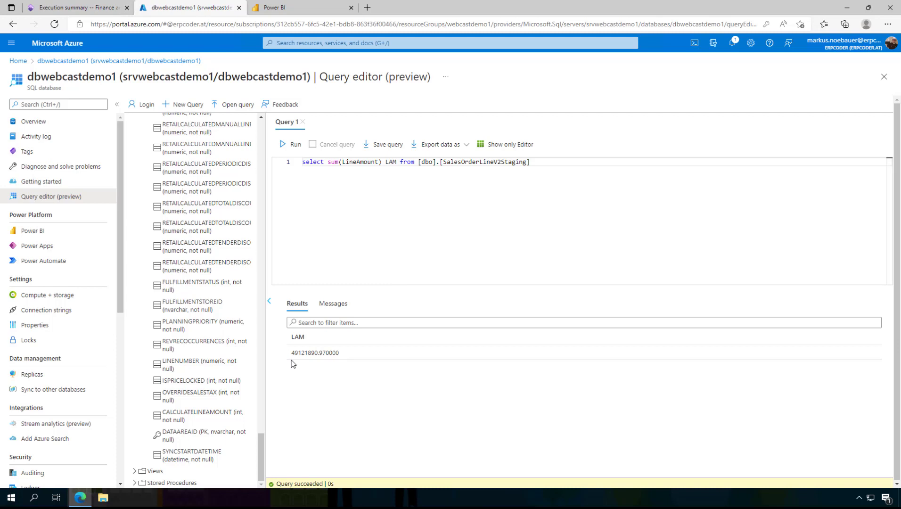
{"action": "double_click", "coordinate": [292, 356]}
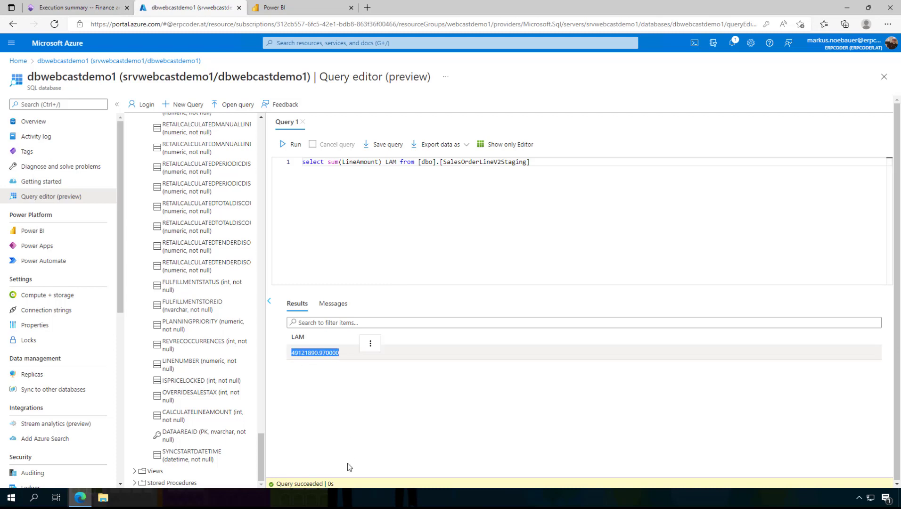
Replace LineAmount with OrderedSalesQuantity and rerun, returning a total of 124299.
{"action": "left_click", "coordinate": [424, 226]}
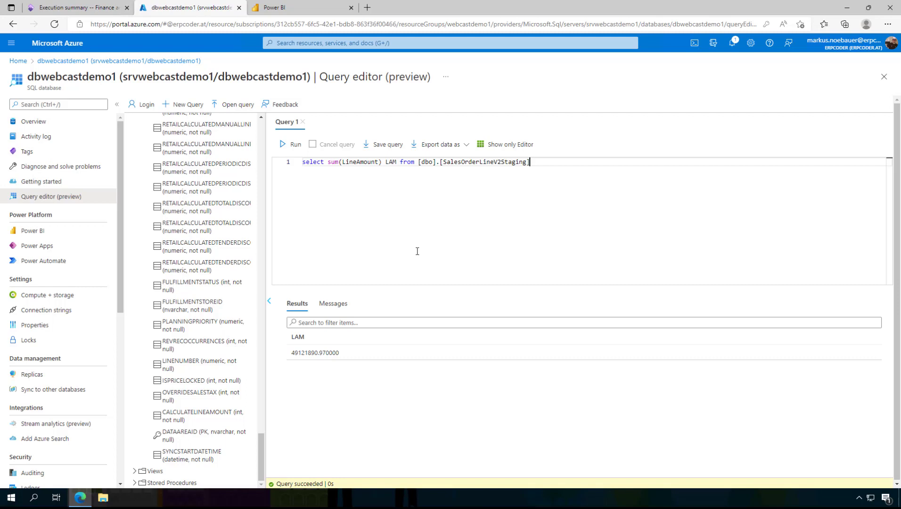
{"action": "double_click", "coordinate": [353, 166]}
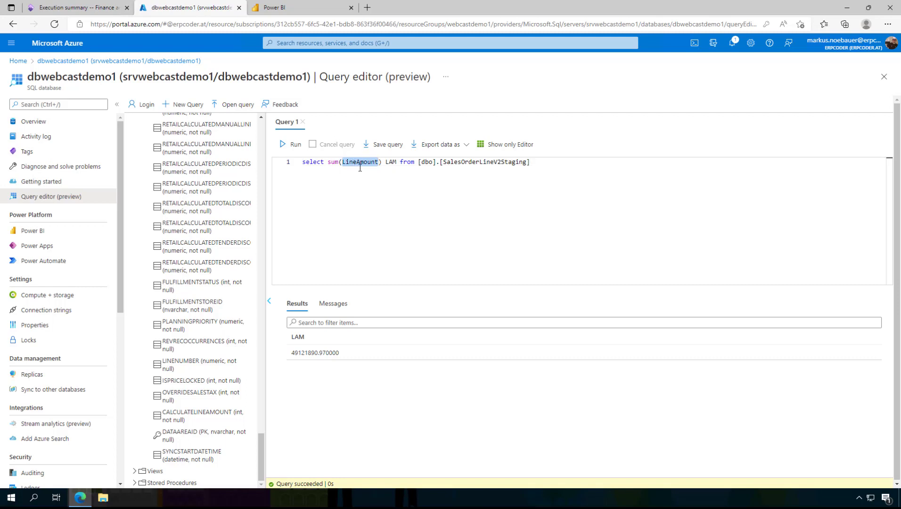
{"action": "type", "text": "OrderedSalesQua"}
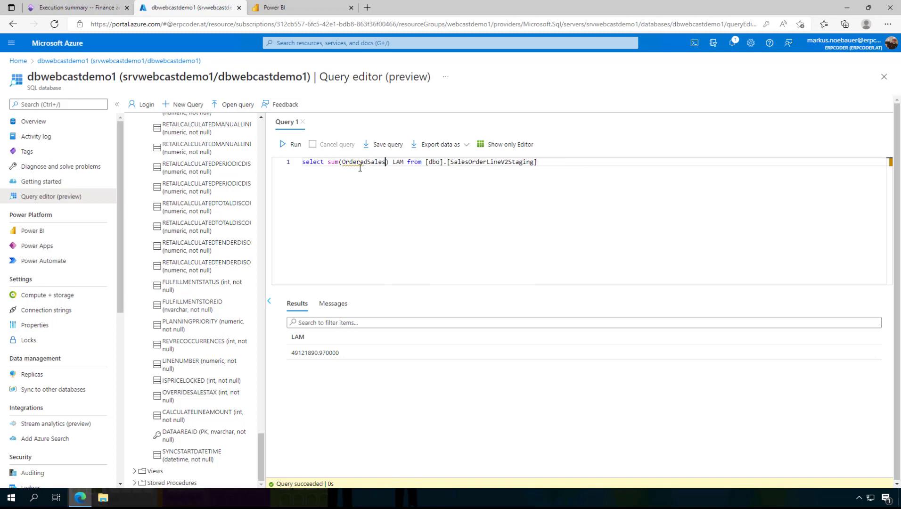
{"action": "type", "text": "ntity"}
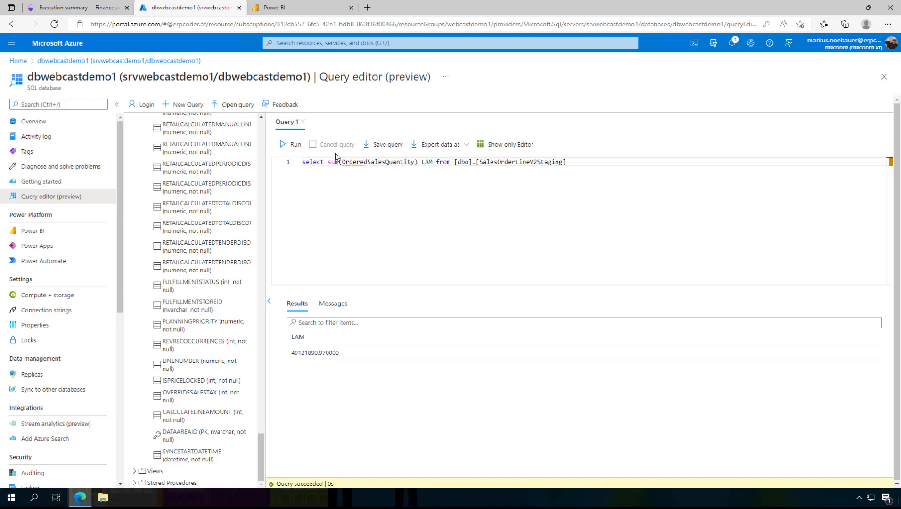
{"action": "left_click", "coordinate": [296, 147]}
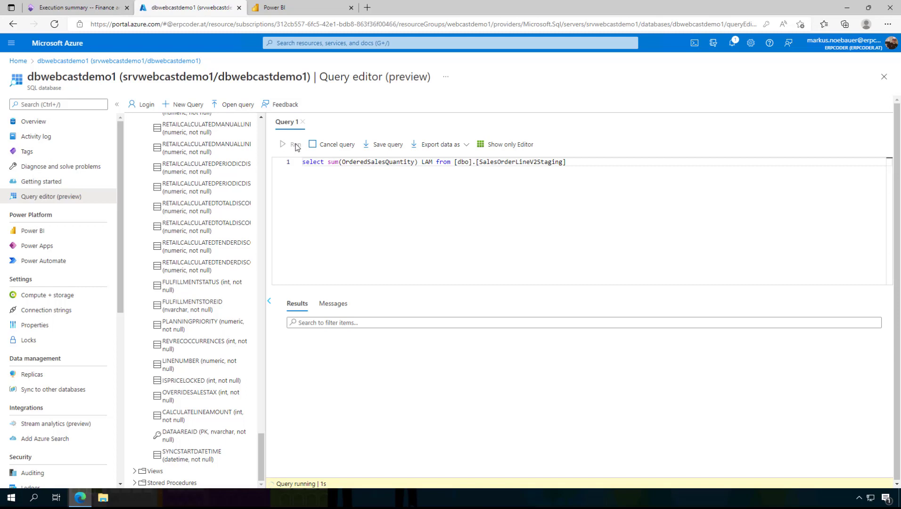
{"action": "left_click_drag", "start_coordinate": [344, 357], "coordinate": [278, 358]}
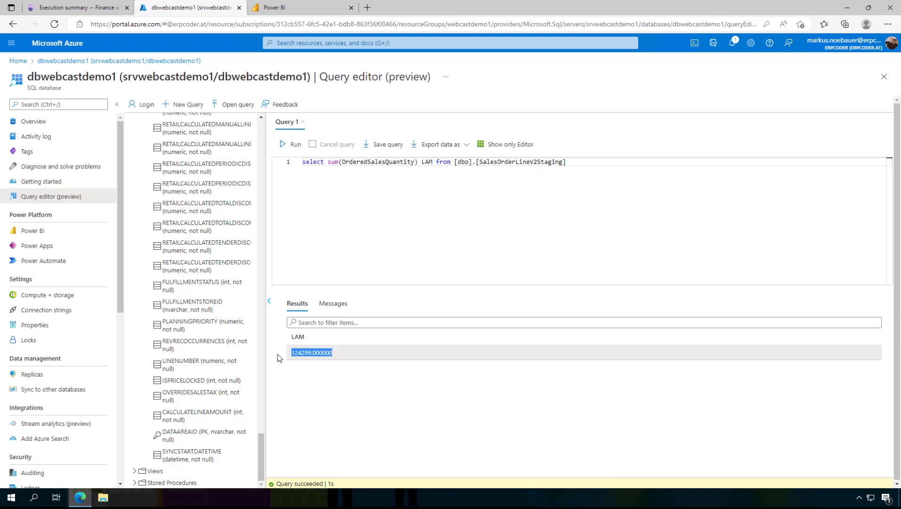
{"action": "left_click", "coordinate": [336, 358]}
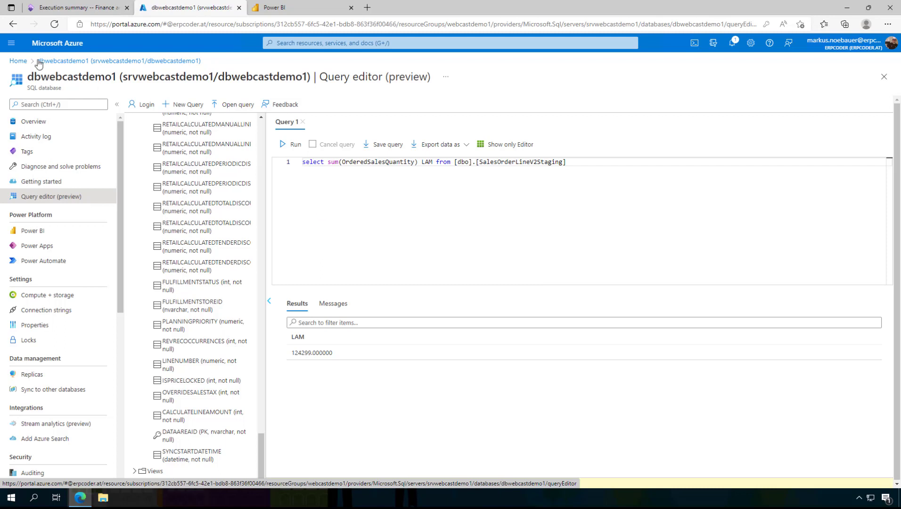
Leave the query editor, discarding the unsaved edits, and open the dbwebcastdemo1 SQL database.
{"action": "left_click", "coordinate": [21, 62]}
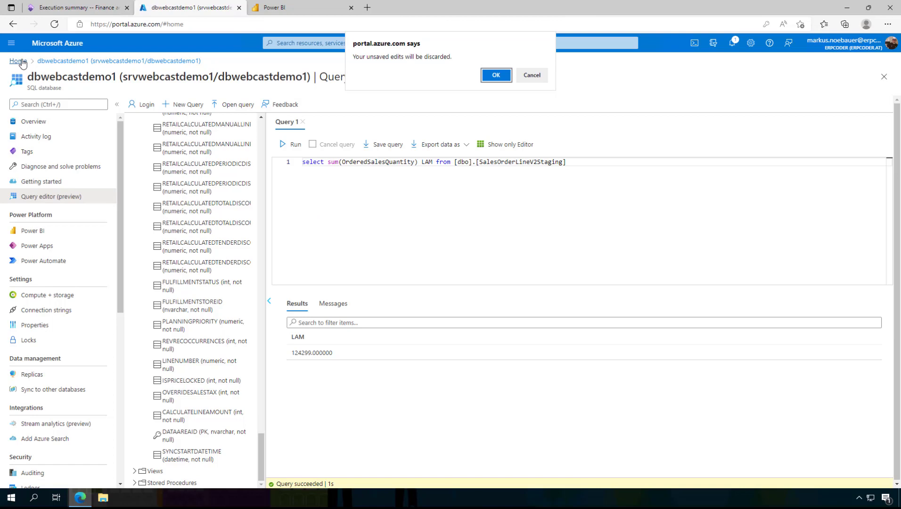
{"action": "left_click", "coordinate": [494, 76]}
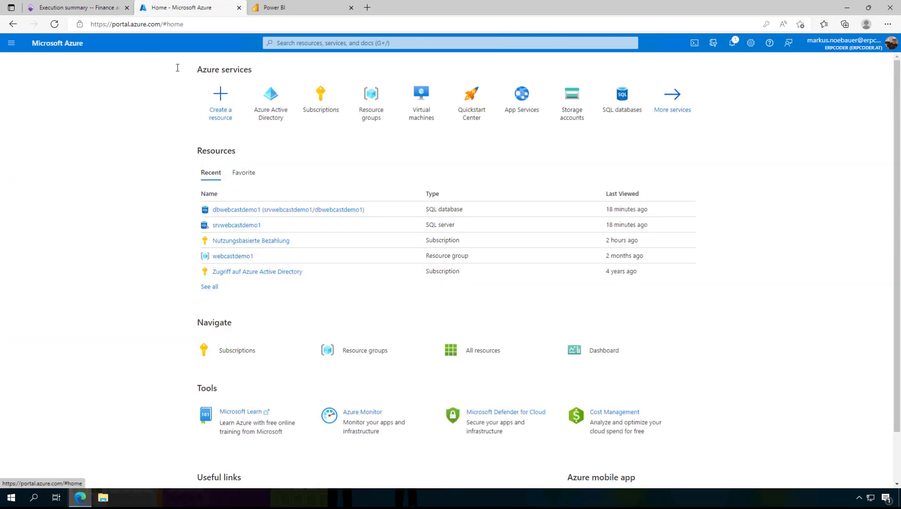
{"action": "left_click", "coordinate": [237, 226]}
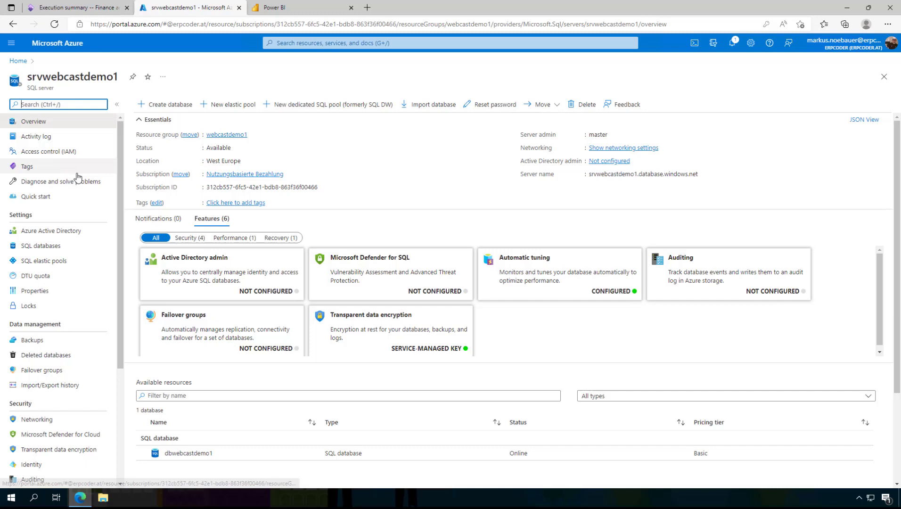
{"action": "left_click", "coordinate": [13, 24]}
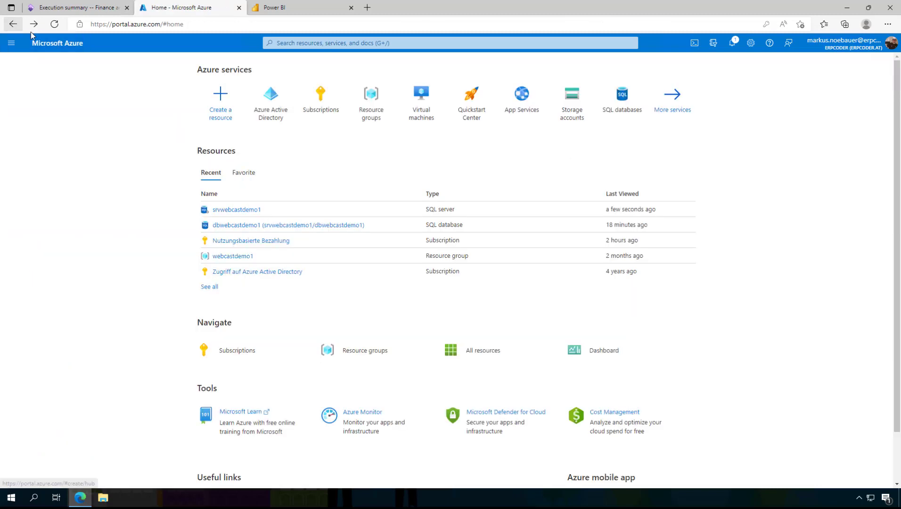
{"action": "left_click", "coordinate": [261, 226]}
Copy the server address and port from the database's ADO.NET connection string.
{"action": "left_click", "coordinate": [64, 311]}
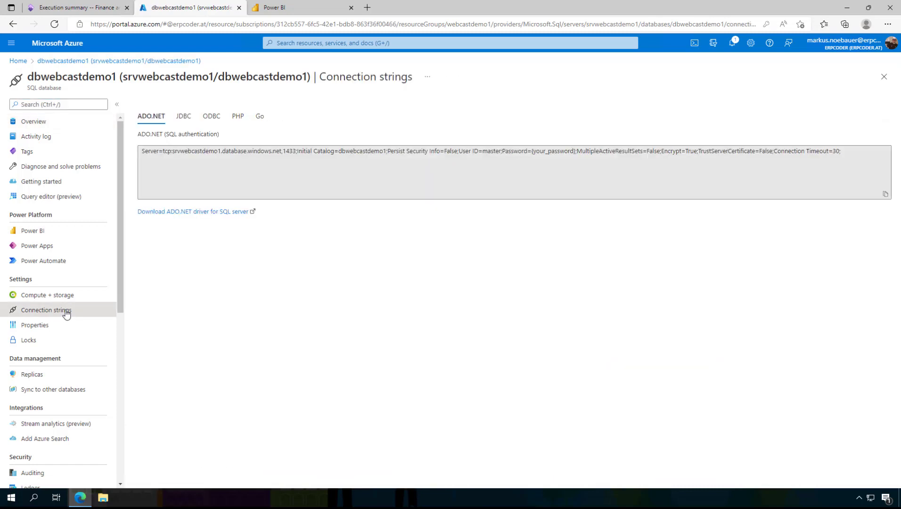
{"action": "left_click", "coordinate": [175, 153]}
{"action": "left_click", "coordinate": [254, 154]}
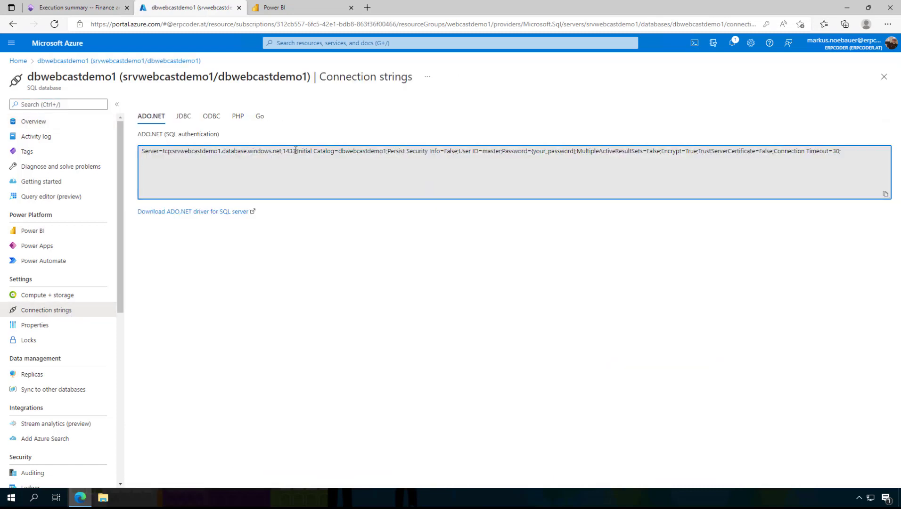
{"action": "left_click_drag", "start_coordinate": [295, 151], "coordinate": [172, 152]}
{"action": "key", "text": "ctrl+c"}
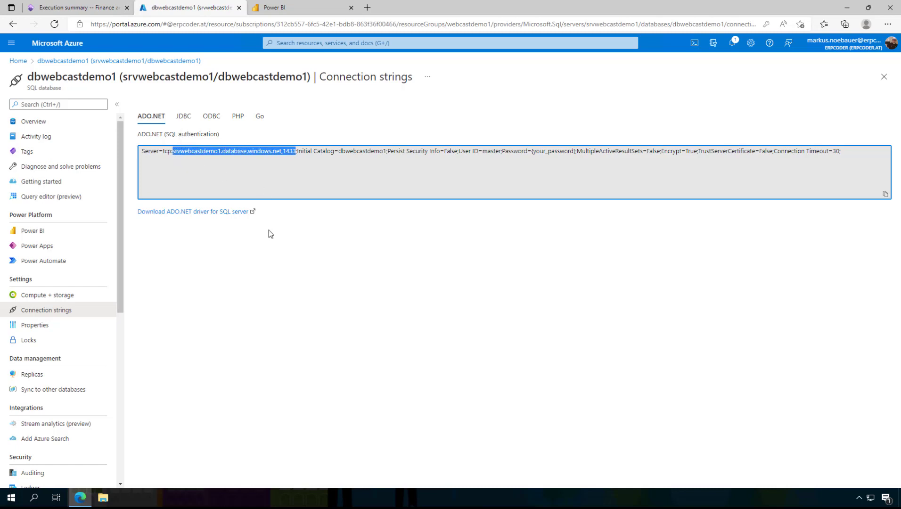
{"action": "left_click", "coordinate": [256, 94]}
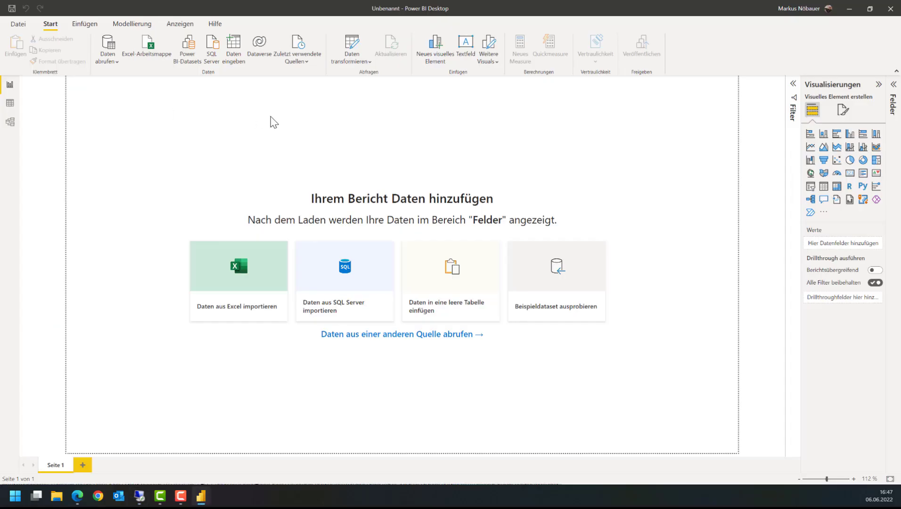
Start a SQL Server connection to the pasted server srvwebcastdemo1.database.windows.net,1433.
{"action": "left_click", "coordinate": [111, 61]}
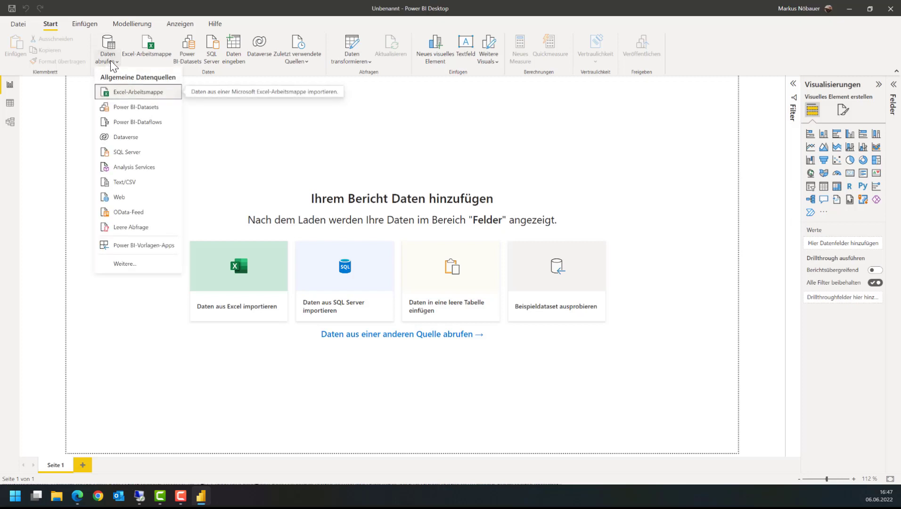
{"action": "left_click", "coordinate": [122, 156]}
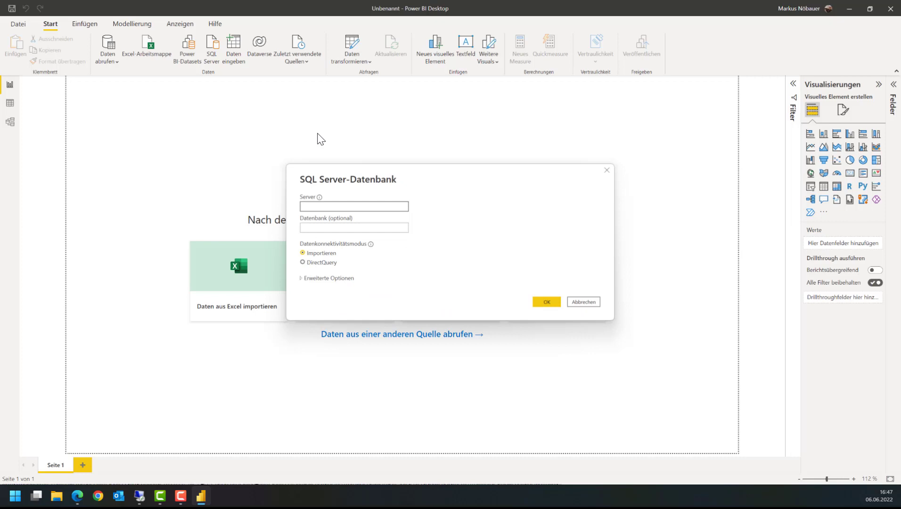
{"action": "key", "text": "ctrl+v"}
{"action": "left_click_drag", "start_coordinate": [351, 206], "coordinate": [278, 212]}
{"action": "left_click", "coordinate": [398, 227]}
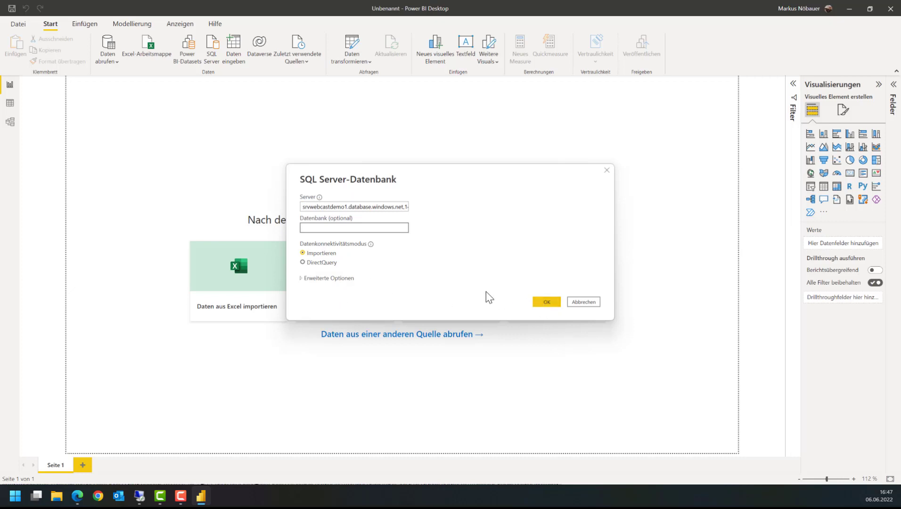
{"action": "left_click", "coordinate": [543, 298]}
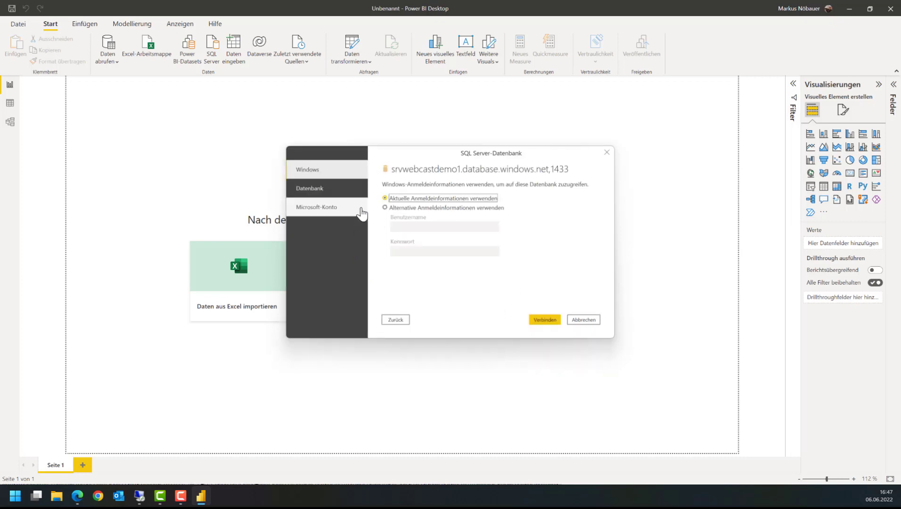
Sign in with database credentials, entering the user name and password, and connect.
{"action": "left_click", "coordinate": [326, 191]}
{"action": "left_click", "coordinate": [415, 193]}
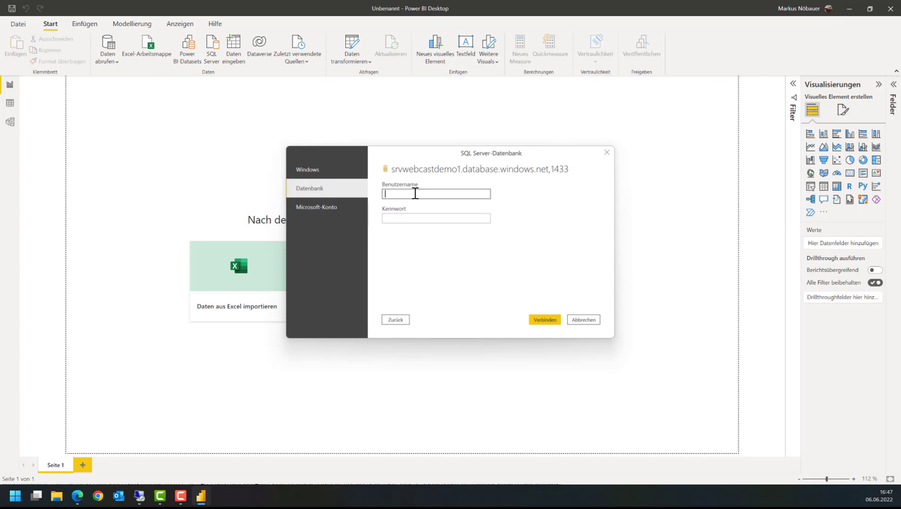
{"action": "key", "text": "Tab"}
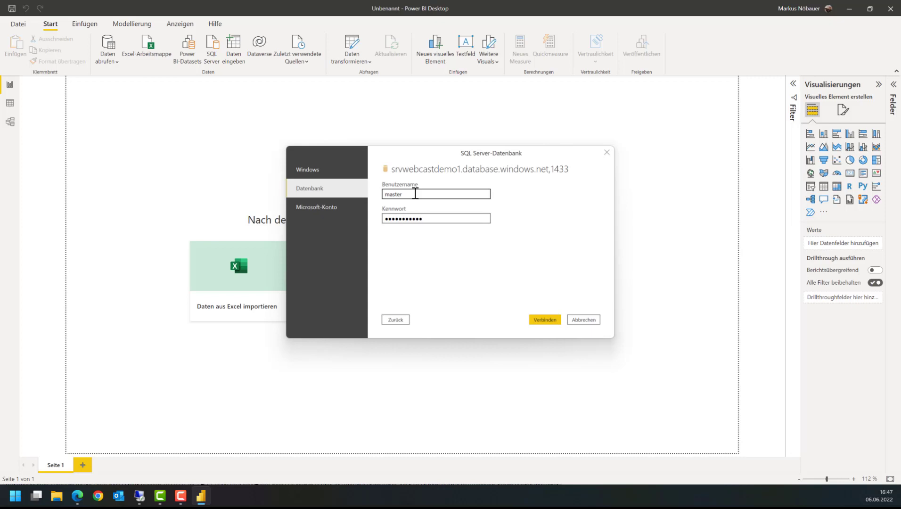
{"action": "left_click", "coordinate": [541, 320]}
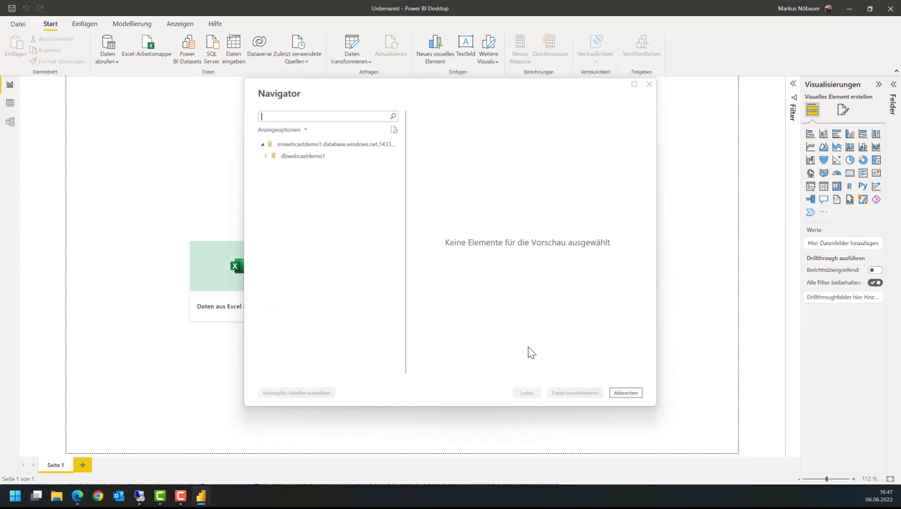
In Navigator, tick SalesOrderLineV2Staging under dbwebcastdemo1 and load its 1,732 rows.
{"action": "left_click", "coordinate": [266, 156]}
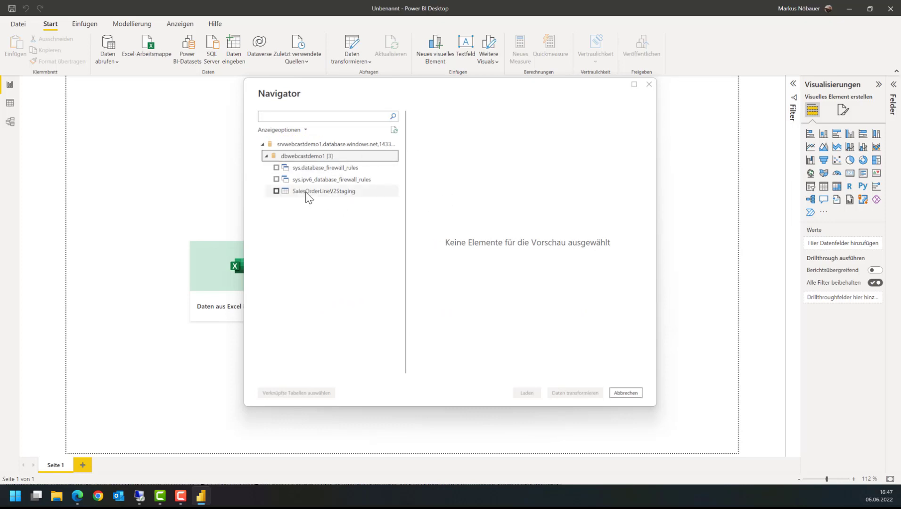
{"action": "left_click", "coordinate": [277, 191]}
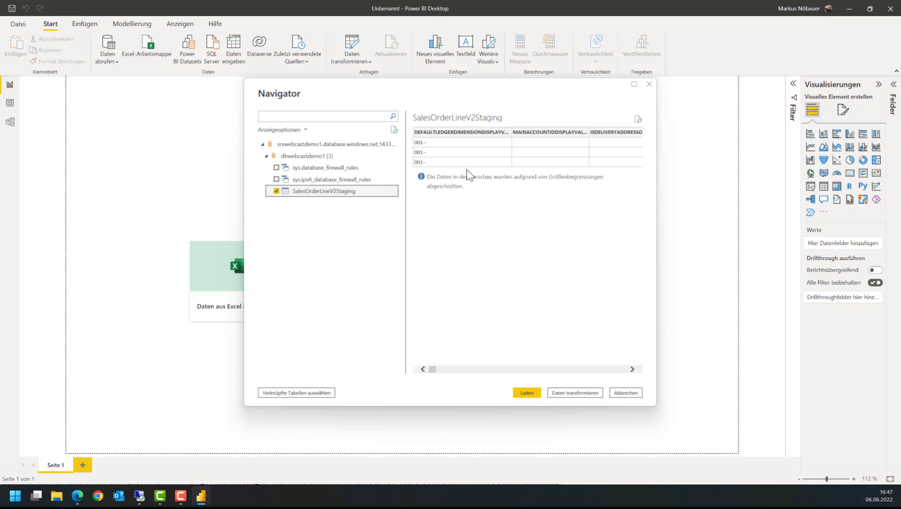
{"action": "left_click", "coordinate": [530, 396]}
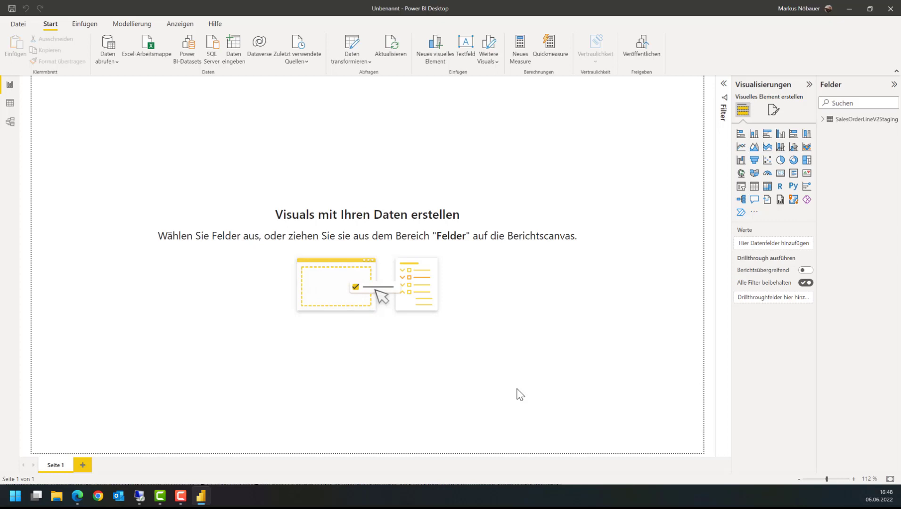
Add a card visual showing the LINEAMOUNT total of 49,12 Mio.
{"action": "left_click", "coordinate": [779, 175]}
{"action": "left_click_drag", "start_coordinate": [104, 97], "coordinate": [206, 161]}
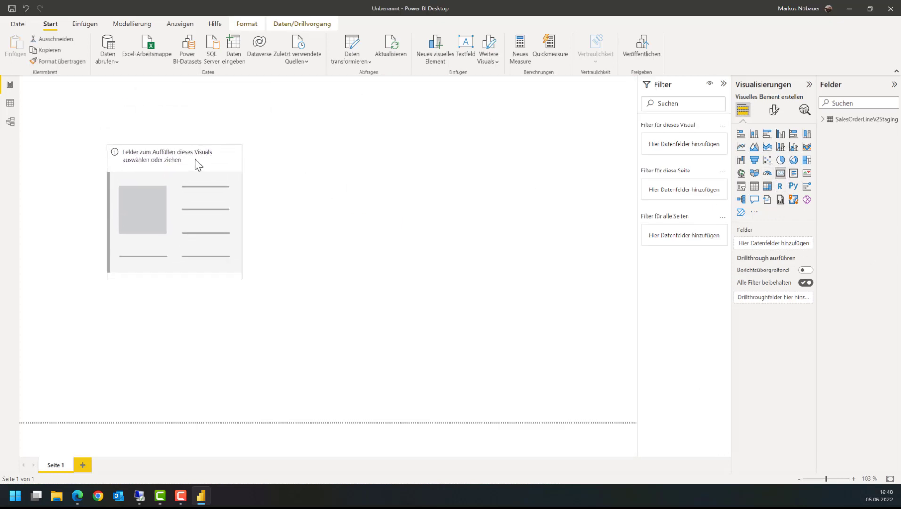
{"action": "left_click", "coordinate": [823, 120]}
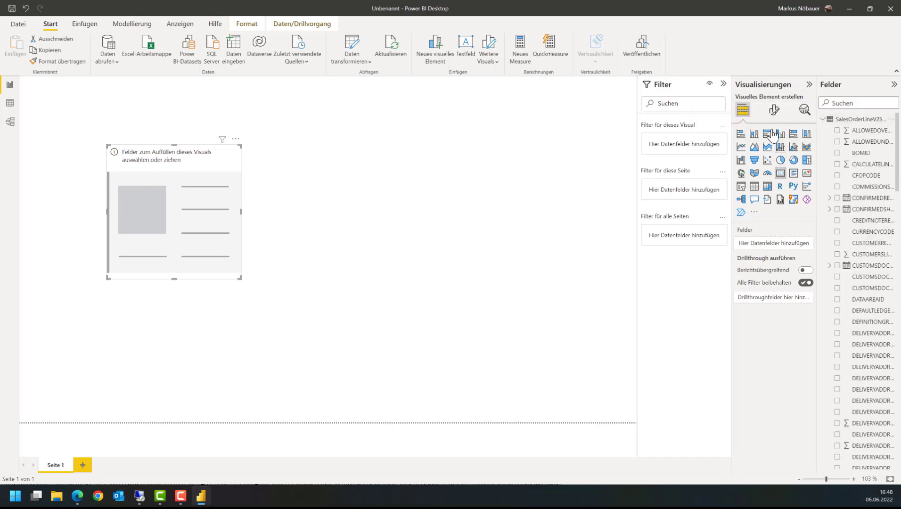
{"action": "left_click", "coordinate": [852, 100]}
{"action": "type", "text": "LineAmoun"}
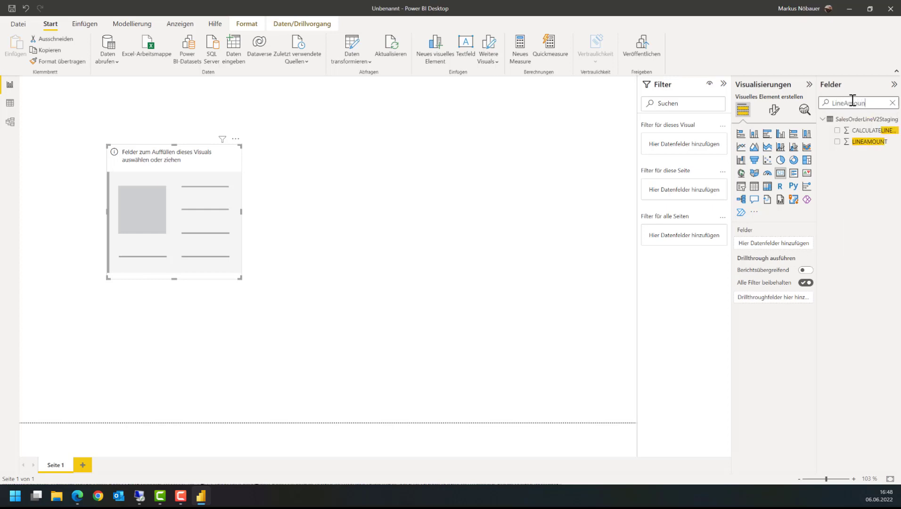
{"action": "left_click_drag", "start_coordinate": [869, 142], "coordinate": [192, 213]}
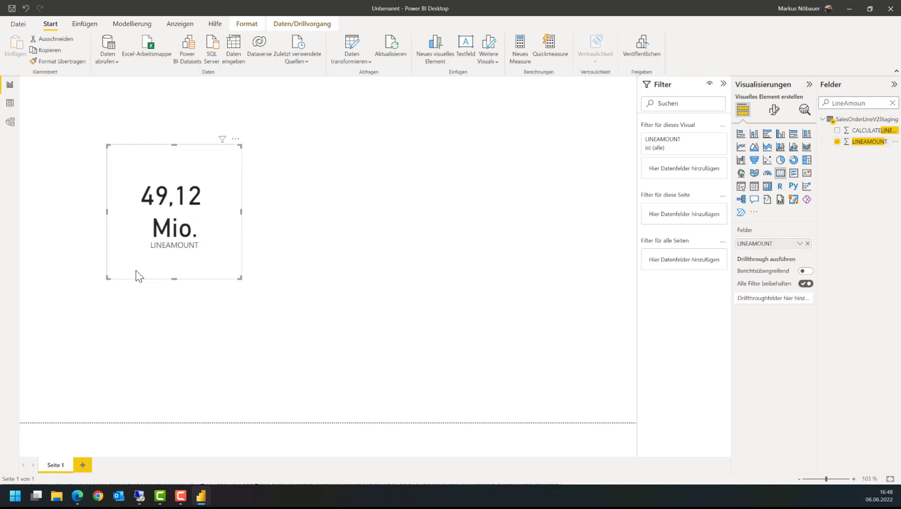
{"action": "left_click", "coordinate": [798, 243]}
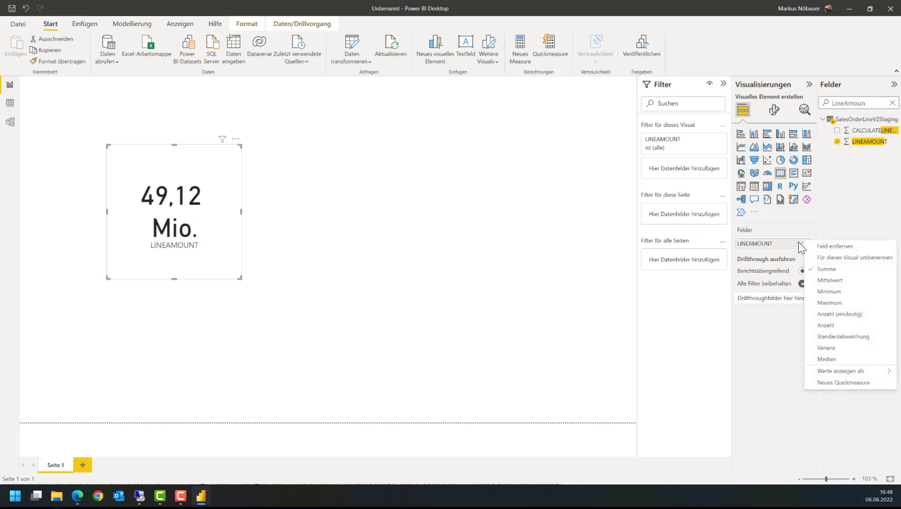
{"action": "left_click", "coordinate": [368, 243]}
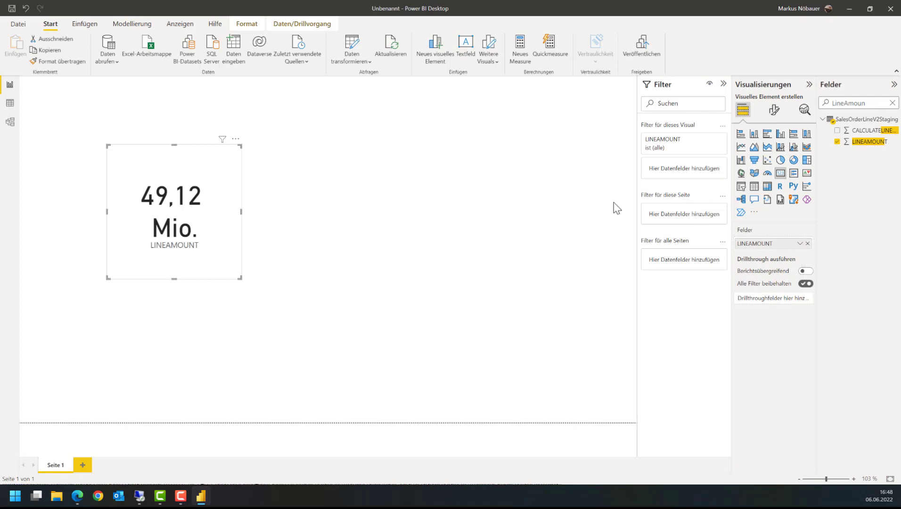
{"action": "left_click", "coordinate": [485, 155]}
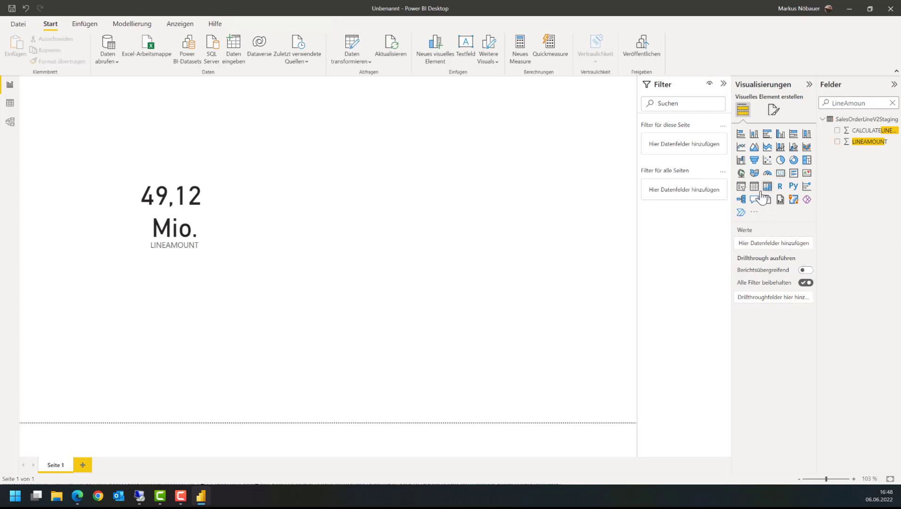
Add a second card showing the ORDEREDSALESQUANTITY total of 124,30 Tsd.
{"action": "left_click", "coordinate": [781, 174]}
{"action": "left_click_drag", "start_coordinate": [172, 347], "coordinate": [377, 207]}
{"action": "double_click", "coordinate": [855, 103]}
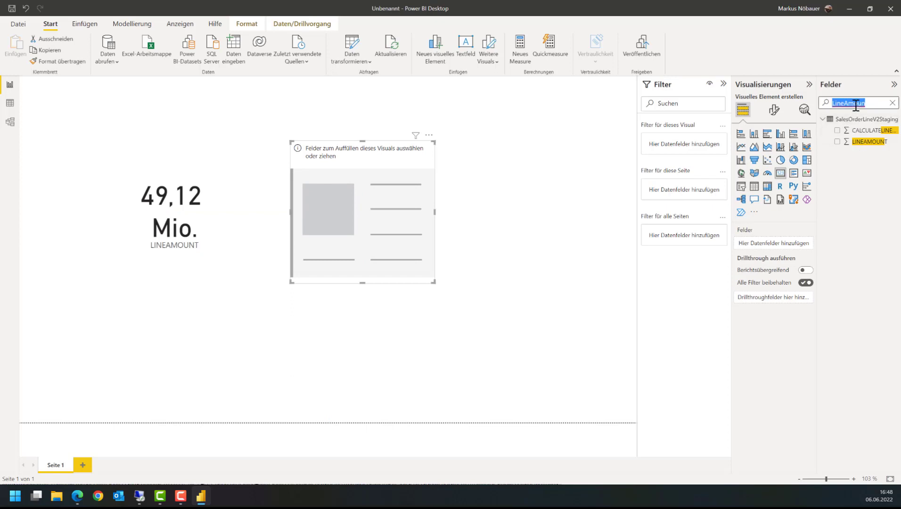
{"action": "type", "text": "quanti"}
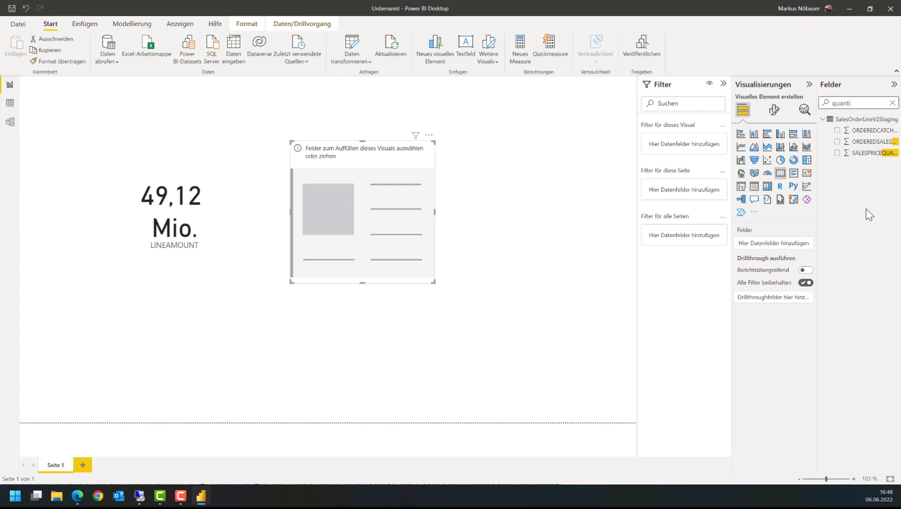
{"action": "left_click_drag", "start_coordinate": [879, 148], "coordinate": [381, 214]}
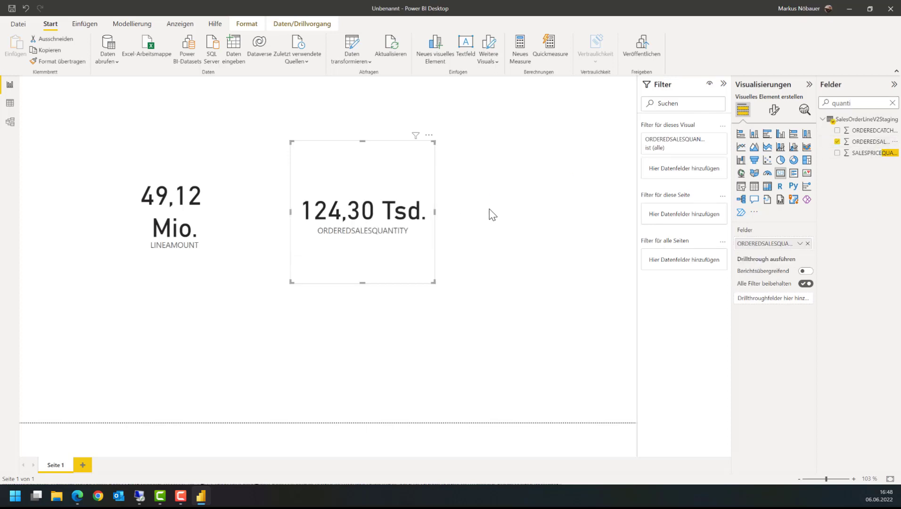
{"action": "left_click", "coordinate": [489, 210]}
{"action": "left_click", "coordinate": [358, 166]}
{"action": "left_click", "coordinate": [186, 160]}
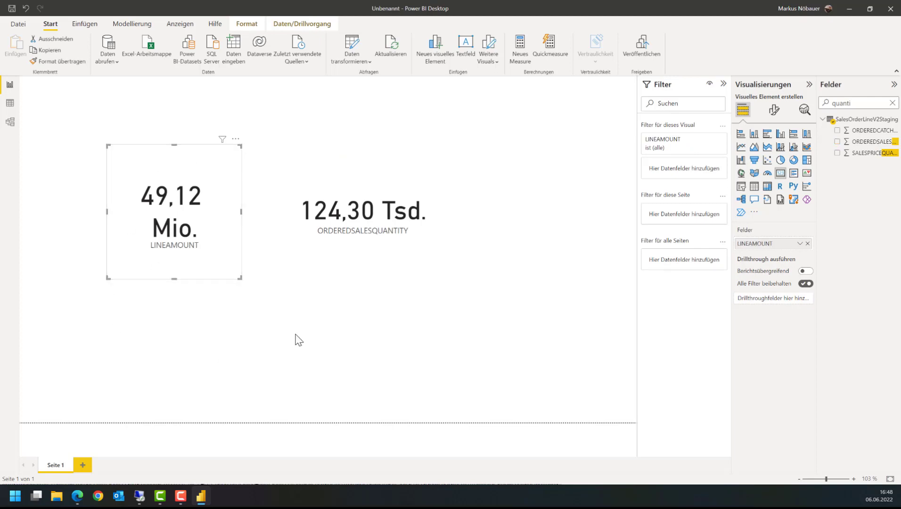
In Data view, give LINEAMOUNT the € Währung format so its card reads € 49,12 Mio.
{"action": "left_click", "coordinate": [10, 105]}
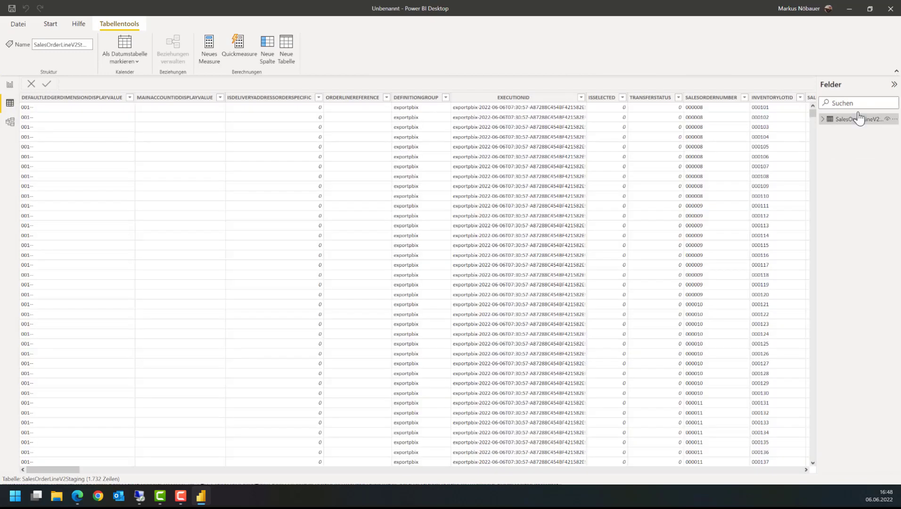
{"action": "left_click", "coordinate": [860, 103]}
{"action": "type", "text": "LineAmount"}
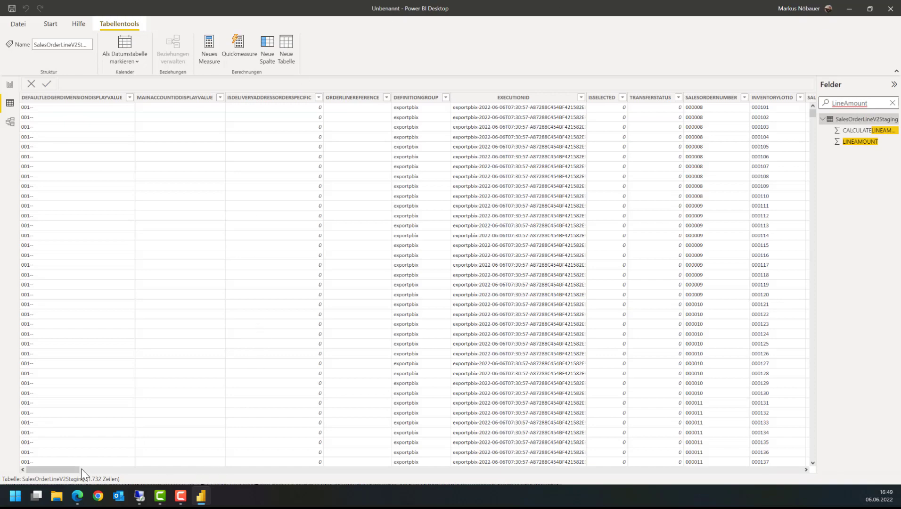
{"action": "left_click_drag", "start_coordinate": [69, 469], "coordinate": [154, 481]}
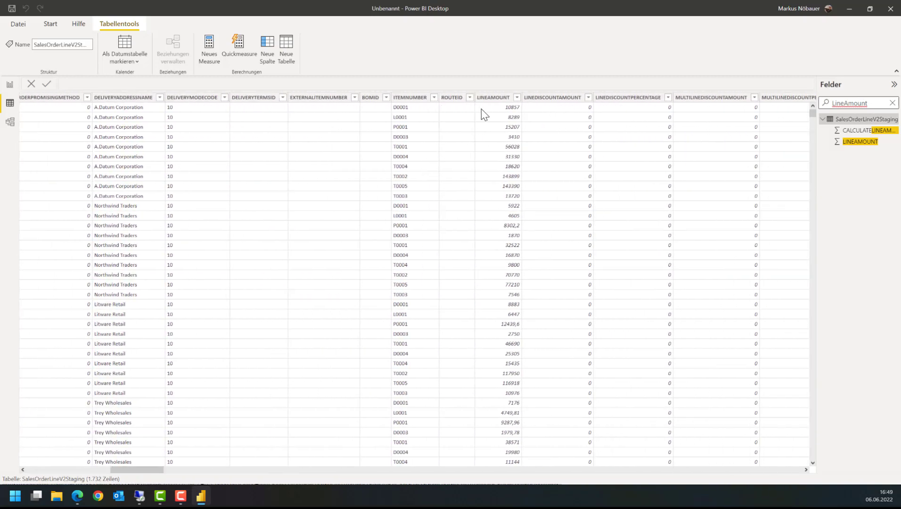
{"action": "left_click", "coordinate": [494, 98]}
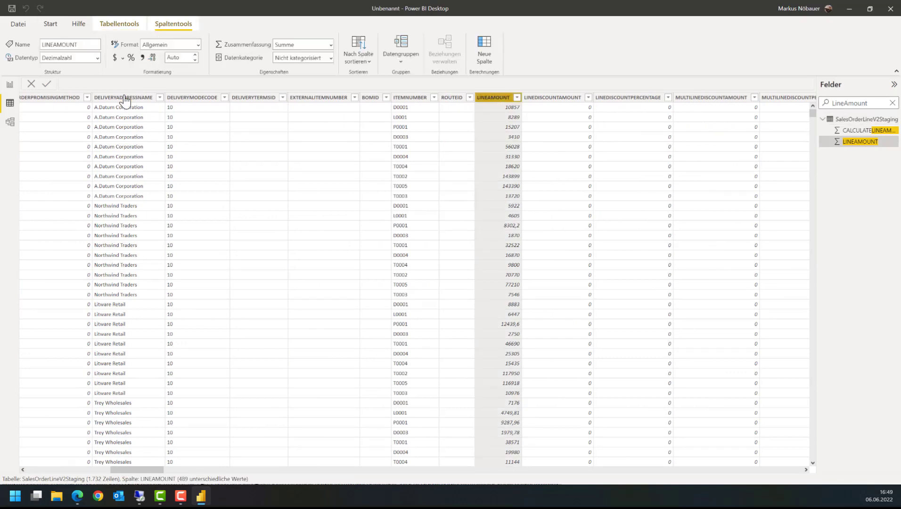
{"action": "left_click", "coordinate": [122, 58]}
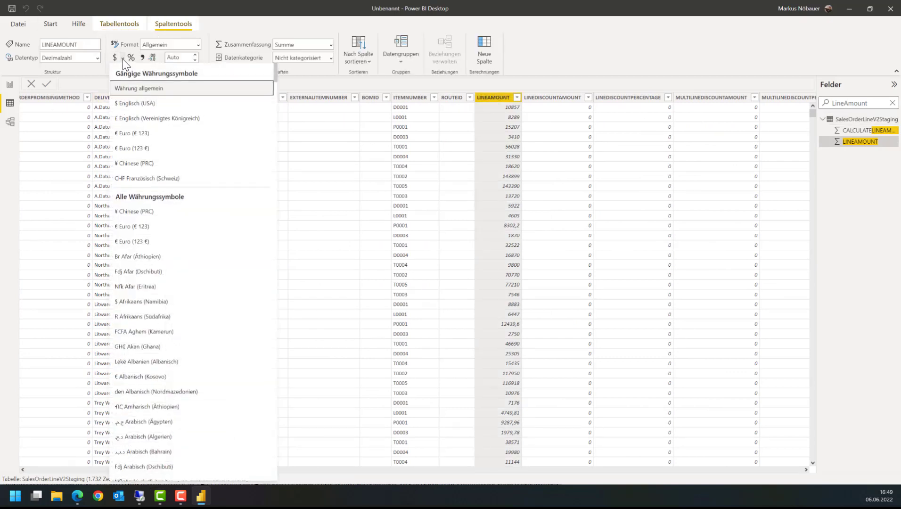
{"action": "left_click", "coordinate": [154, 139]}
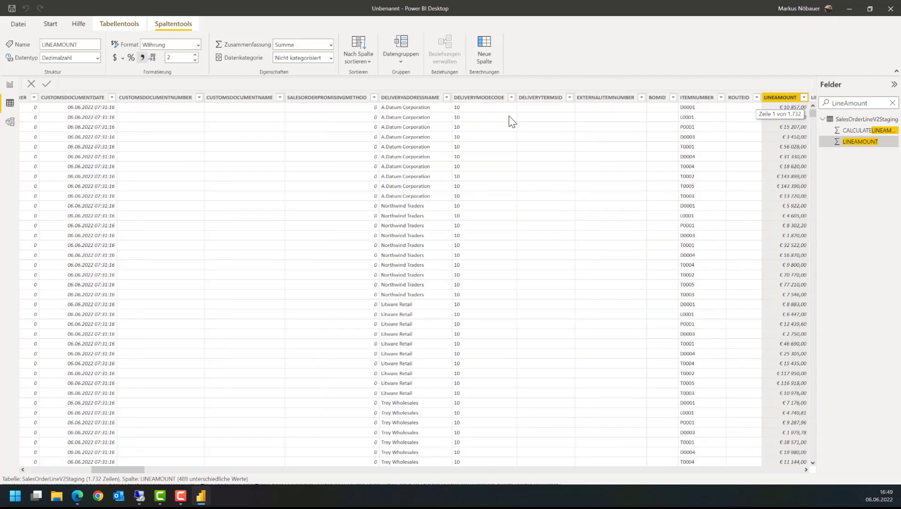
{"action": "left_click", "coordinate": [10, 84]}
{"action": "left_click", "coordinate": [279, 305]}
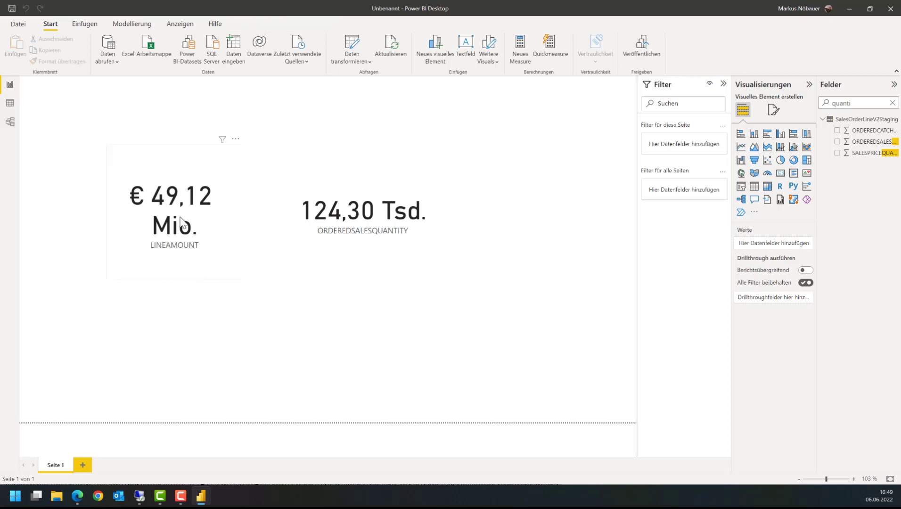
Save the report as Scorecard.
{"action": "left_click", "coordinate": [195, 176]}
{"action": "left_click", "coordinate": [312, 319]}
{"action": "key", "text": "F10"}
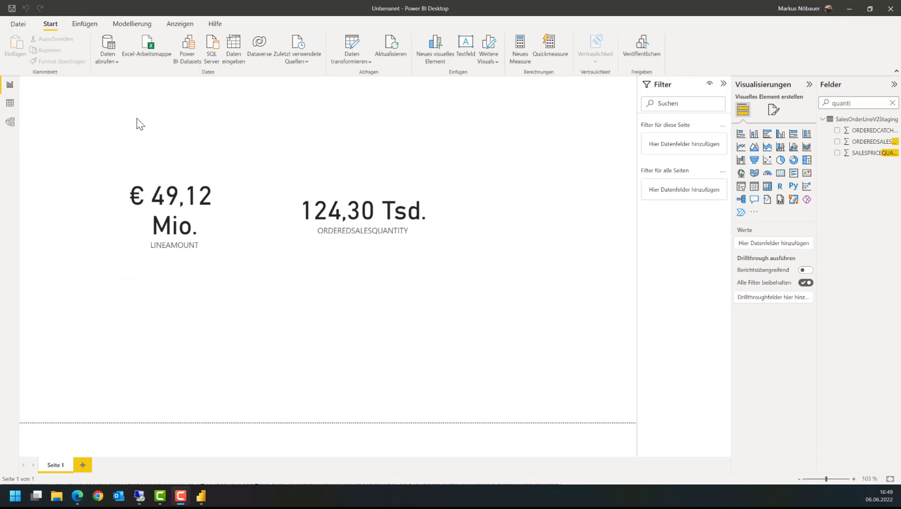
{"action": "key", "text": "ctrl+s"}
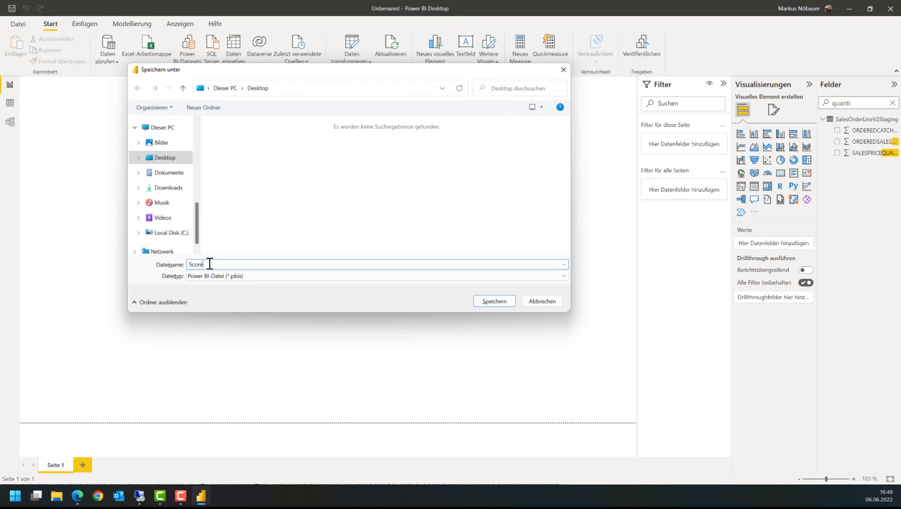
{"action": "type", "text": "Scorecard"}
{"action": "left_click", "coordinate": [485, 301]}
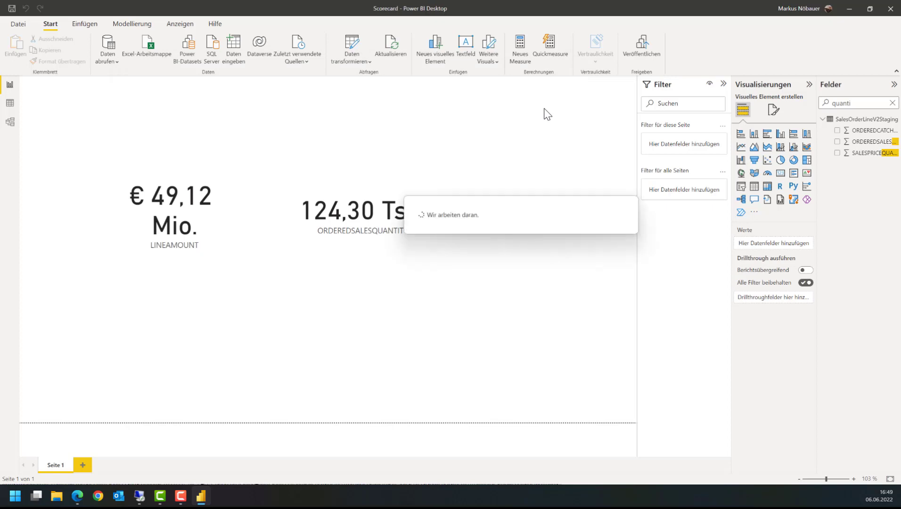
Publish the Scorecard report to My workspace (Mein Arbeitsbereich) and acknowledge the success message.
{"action": "left_click", "coordinate": [653, 52]}
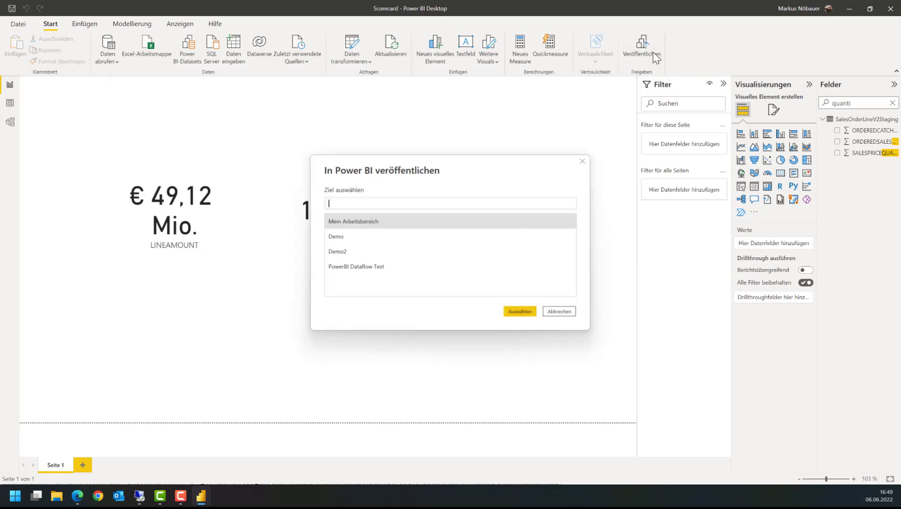
{"action": "left_click", "coordinate": [361, 227]}
{"action": "left_click", "coordinate": [510, 311]}
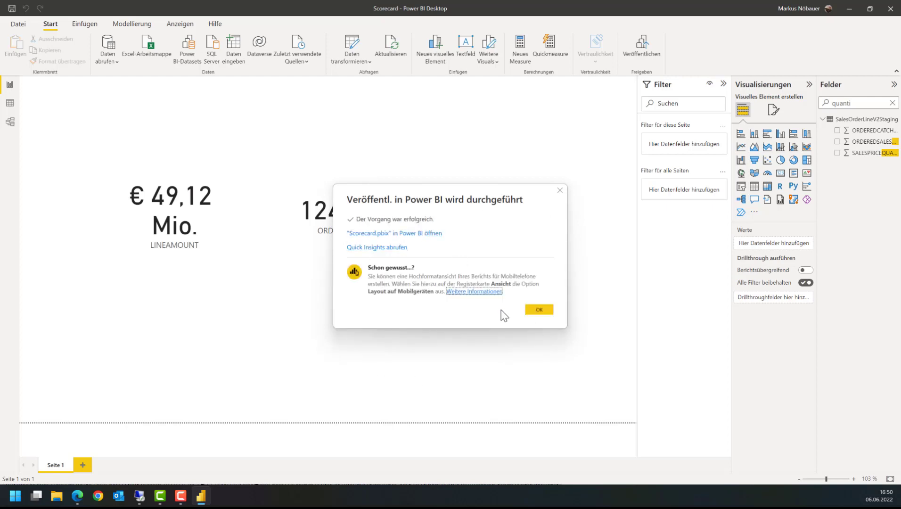
{"action": "left_click", "coordinate": [538, 309]}
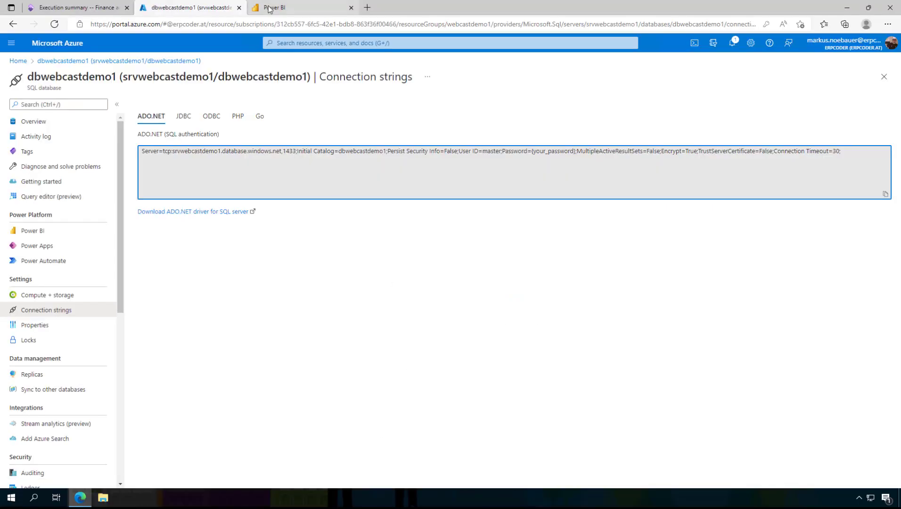
In the Power BI service, open the published Scorecard report from My workspace to check it.
{"action": "left_click", "coordinate": [268, 9]}
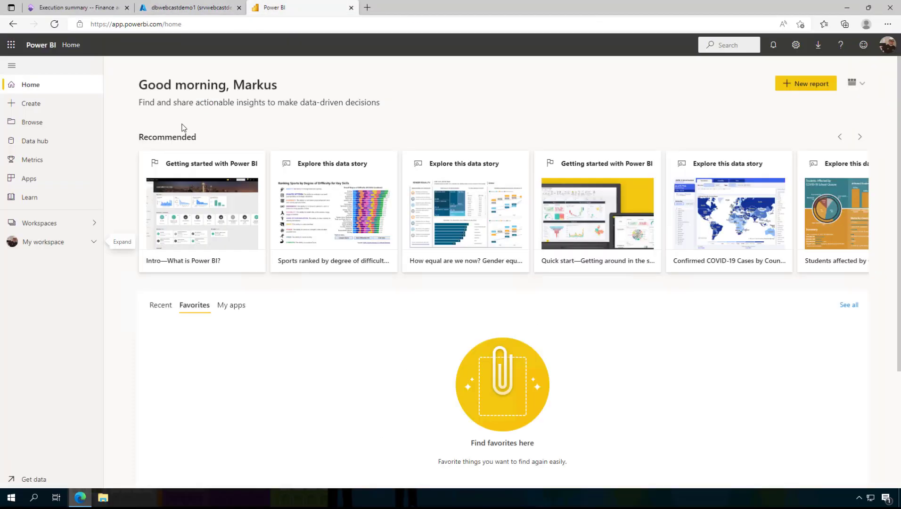
{"action": "left_click", "coordinate": [33, 248]}
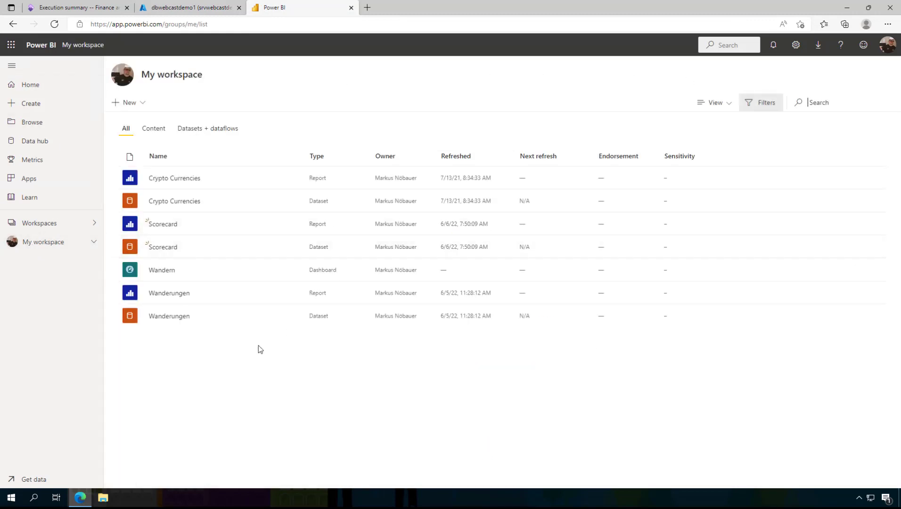
{"action": "left_click", "coordinate": [162, 224]}
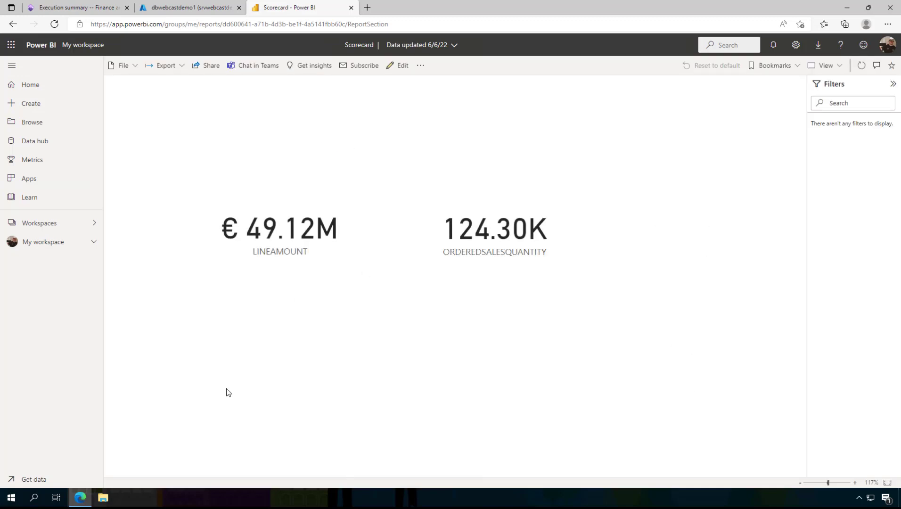
{"action": "left_click", "coordinate": [36, 249]}
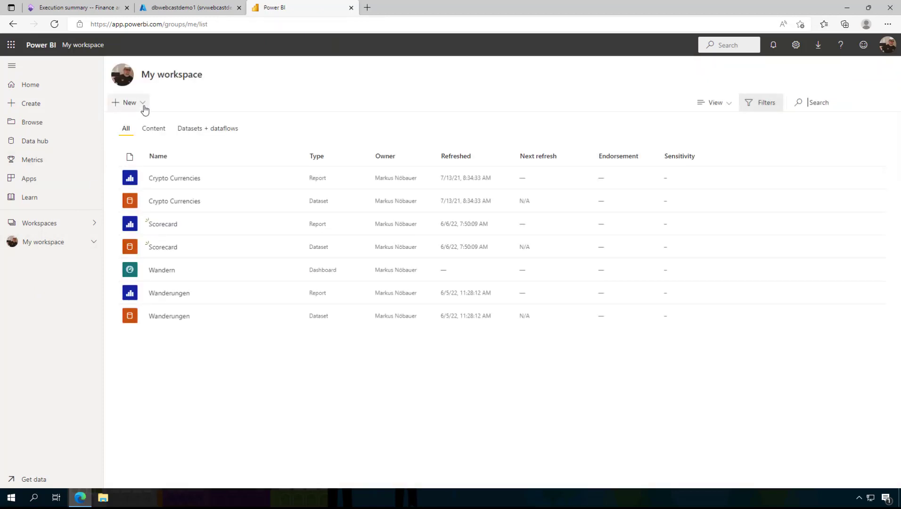
Create a new scorecard named 'Sales Scorecard' in My workspace.
{"action": "left_click", "coordinate": [144, 109]}
{"action": "left_click", "coordinate": [137, 182]}
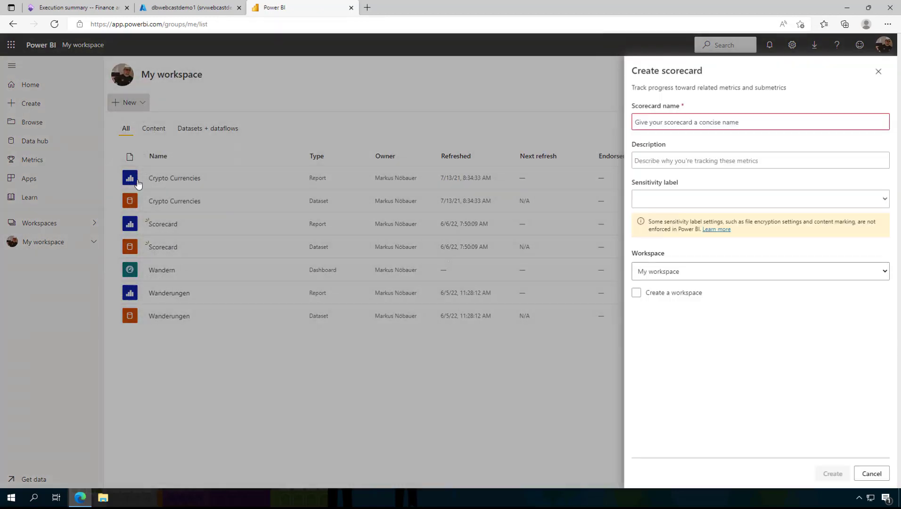
{"action": "type", "text": "S"}
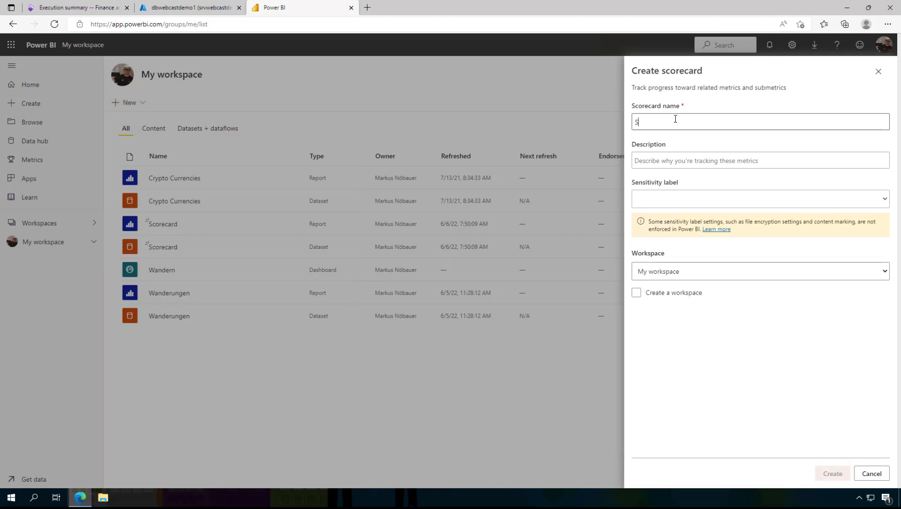
{"action": "type", "text": "ales Scorecard"}
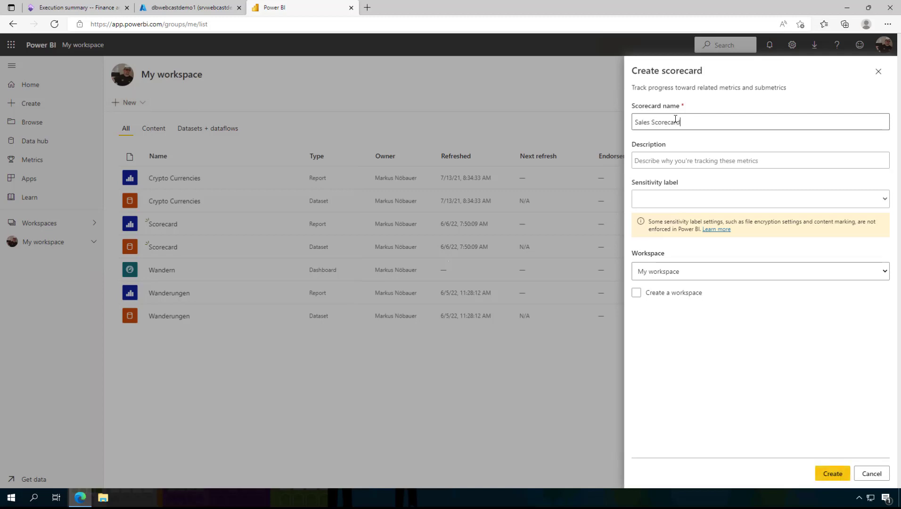
{"action": "left_click", "coordinate": [674, 195]}
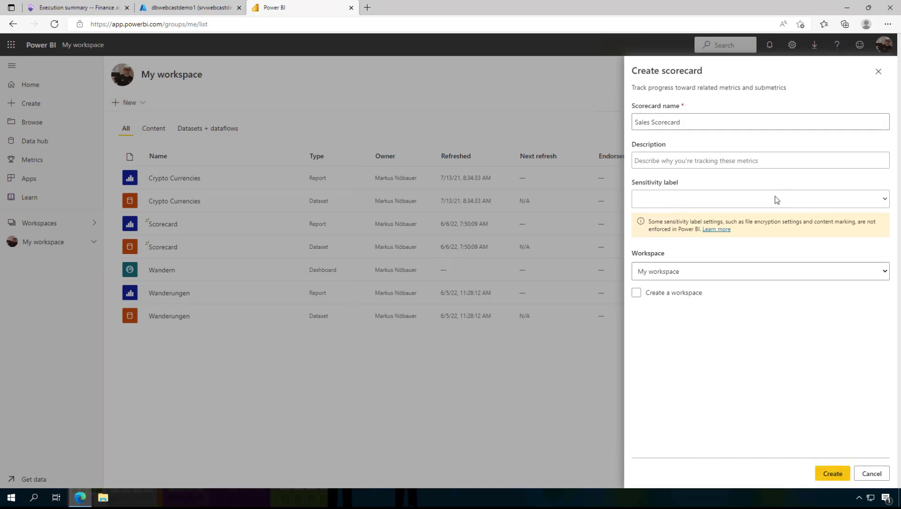
{"action": "left_click", "coordinate": [673, 272]}
{"action": "left_click", "coordinate": [674, 271]}
{"action": "left_click", "coordinate": [827, 474]}
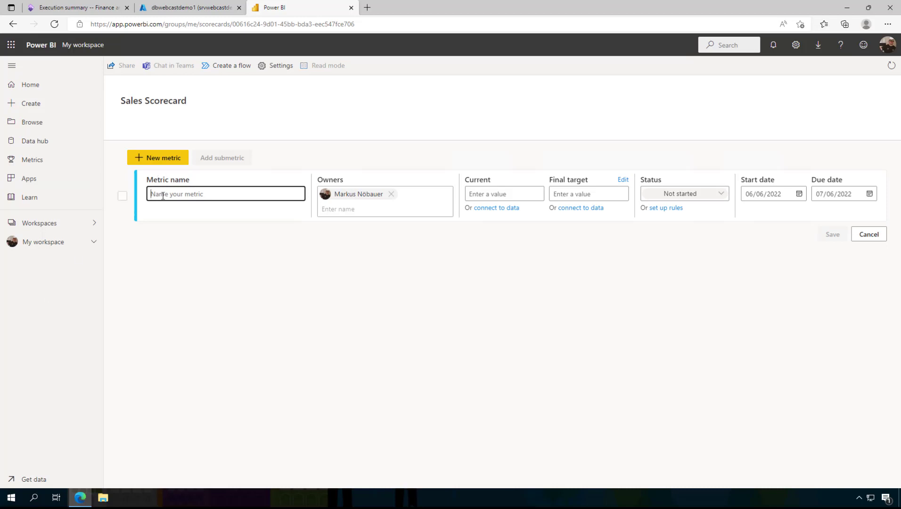
Name the new metric 'Sales Amount' and start connecting its Current value to report data.
{"action": "type", "text": "Sa"}
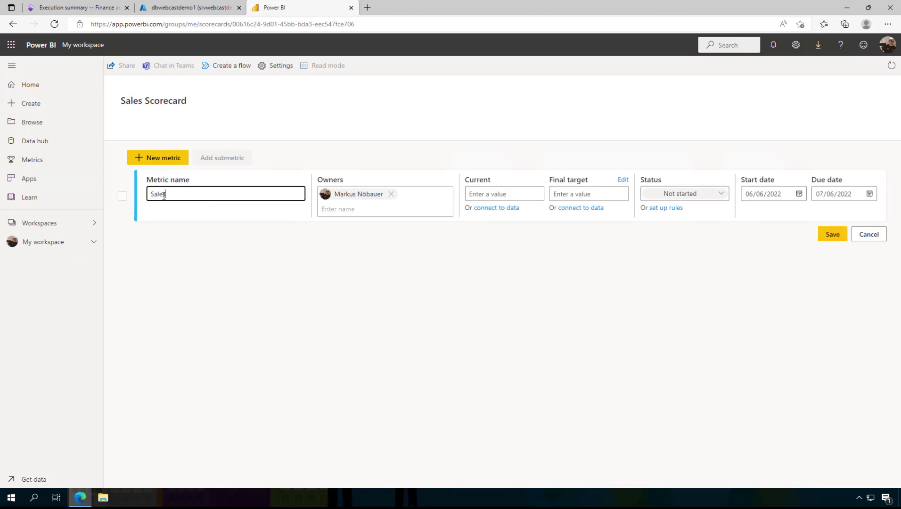
{"action": "type", "text": "les Amount"}
{"action": "left_click", "coordinate": [441, 321]}
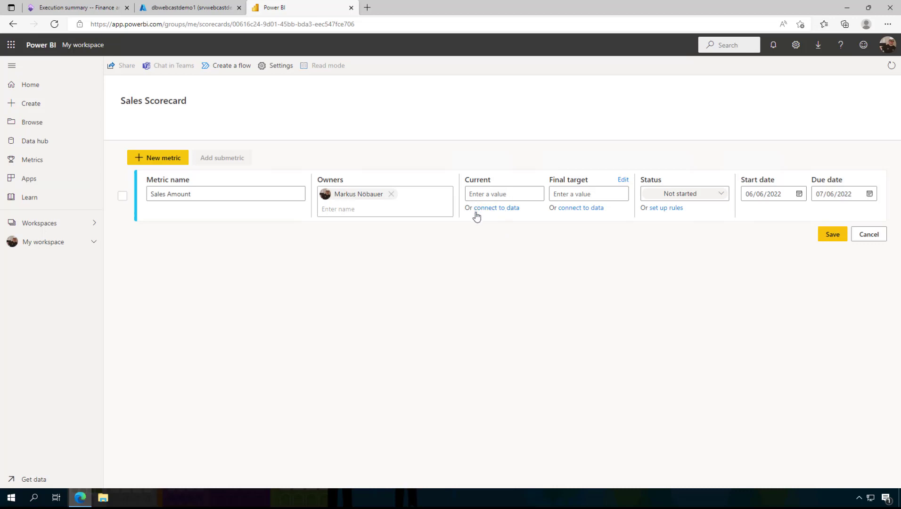
{"action": "left_click", "coordinate": [506, 210]}
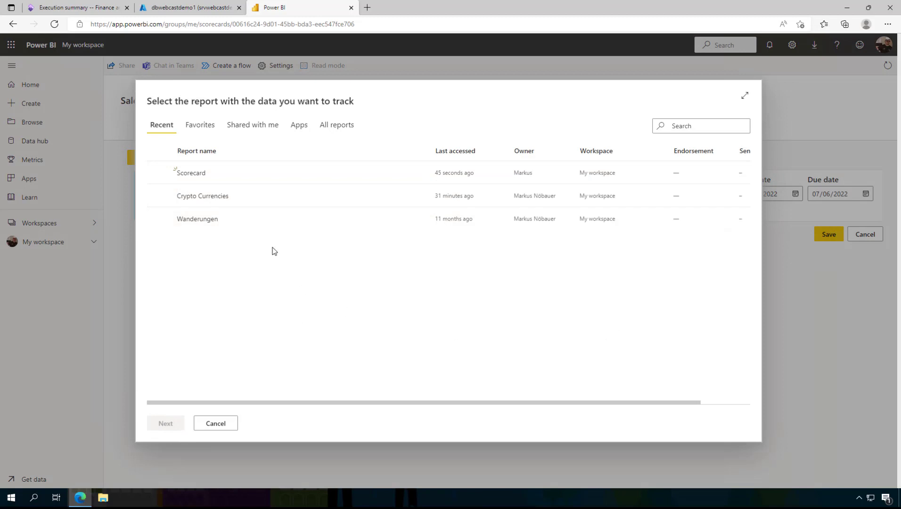
Link Sales Amount's current value to the Scorecard report's LINEAMOUNT card, showing € 49.12M.
{"action": "left_click", "coordinate": [161, 174]}
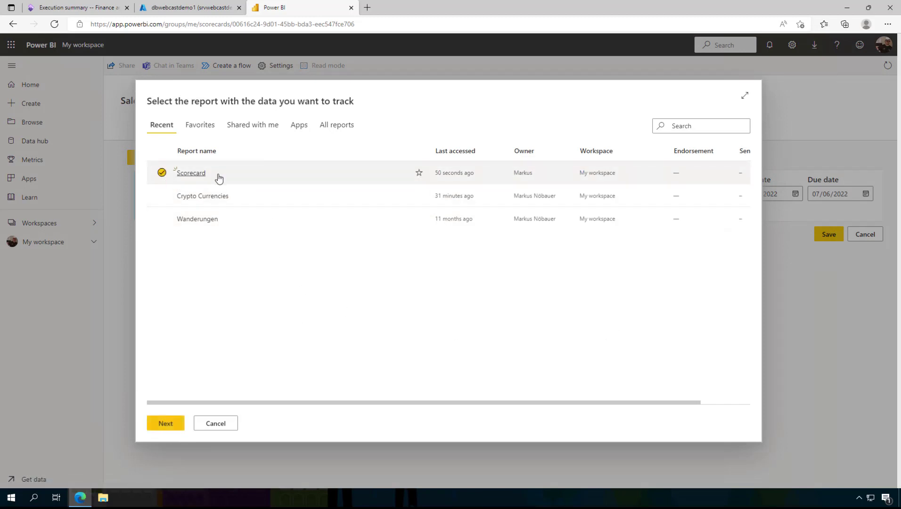
{"action": "left_click", "coordinate": [166, 424]}
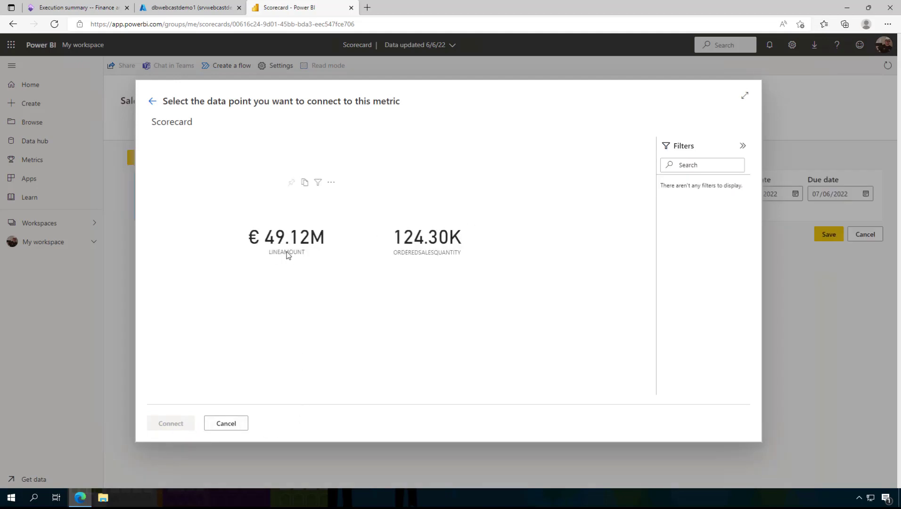
{"action": "left_click", "coordinate": [293, 251]}
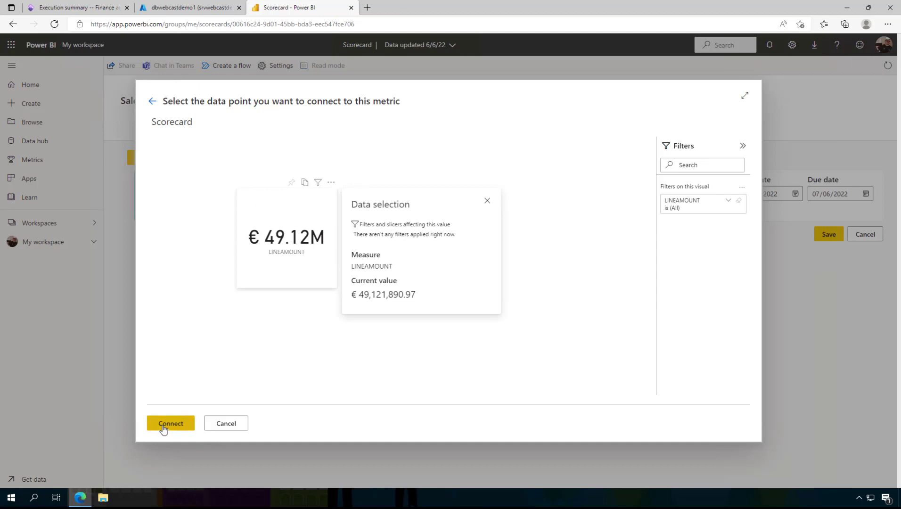
{"action": "left_click", "coordinate": [162, 426]}
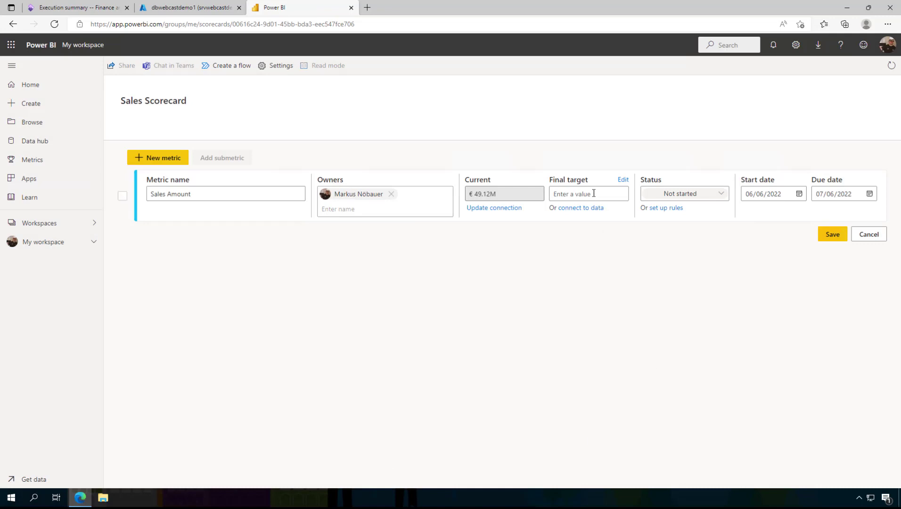
Enter a € 60.00M final target (60000000) for Sales Amount.
{"action": "left_click", "coordinate": [593, 194]}
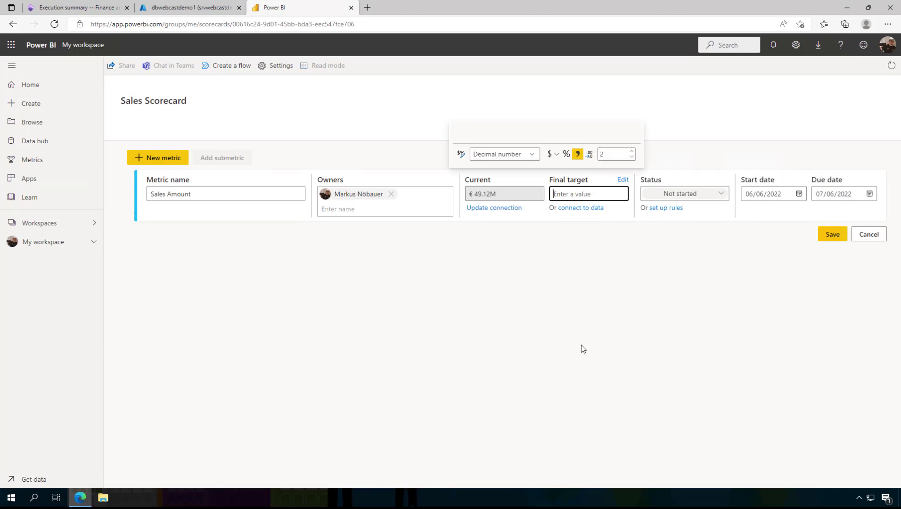
{"action": "type", "text": "60000000"}
{"action": "left_click", "coordinate": [735, 260]}
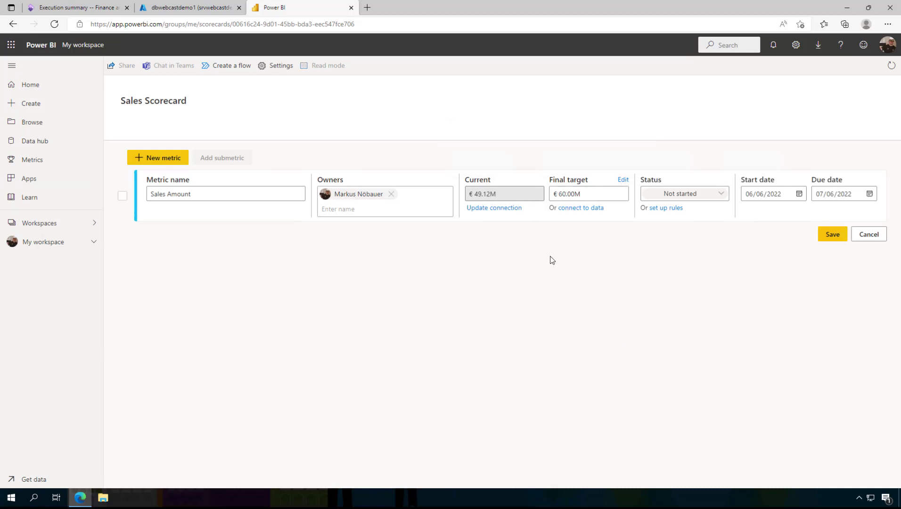
Set the Sales Amount due date to 12/31/2022.
{"action": "left_click", "coordinate": [869, 194]}
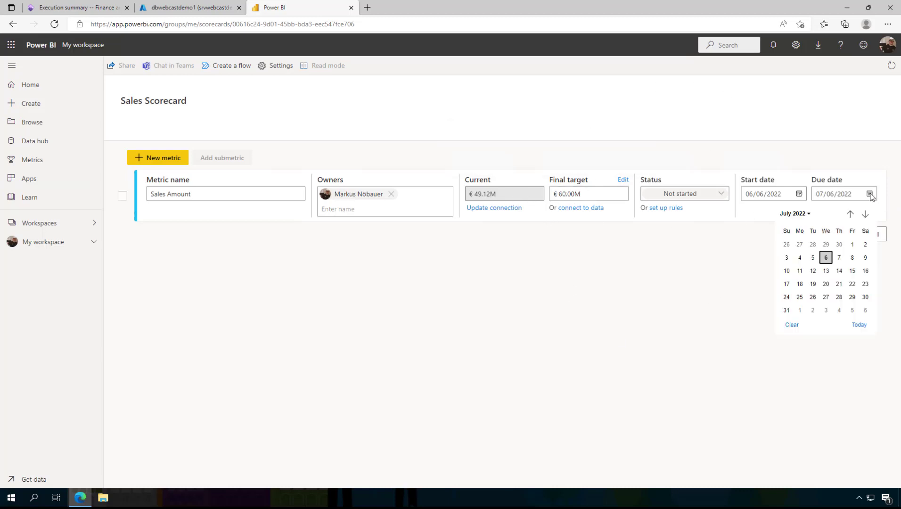
{"action": "left_click", "coordinate": [866, 213]}
{"action": "left_click", "coordinate": [866, 213]}
{"action": "left_click", "coordinate": [866, 213]}
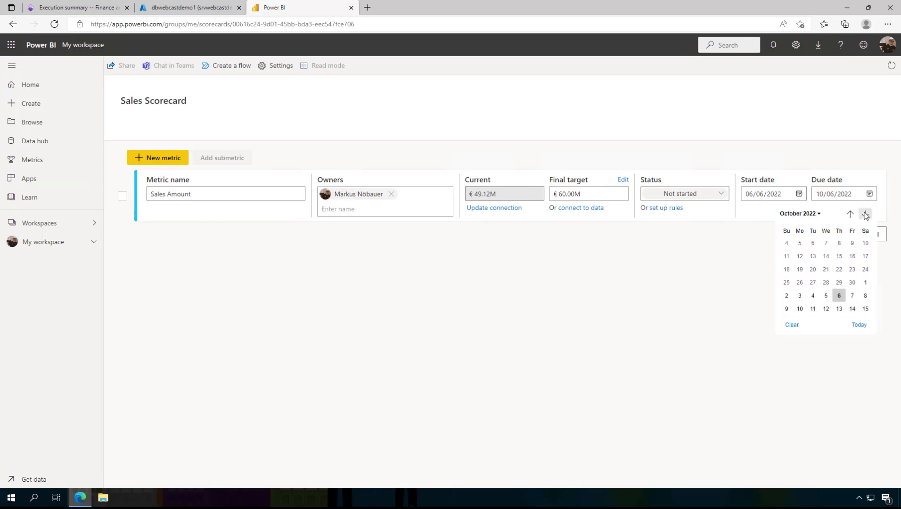
{"action": "left_click", "coordinate": [866, 214]}
{"action": "left_click", "coordinate": [866, 213]}
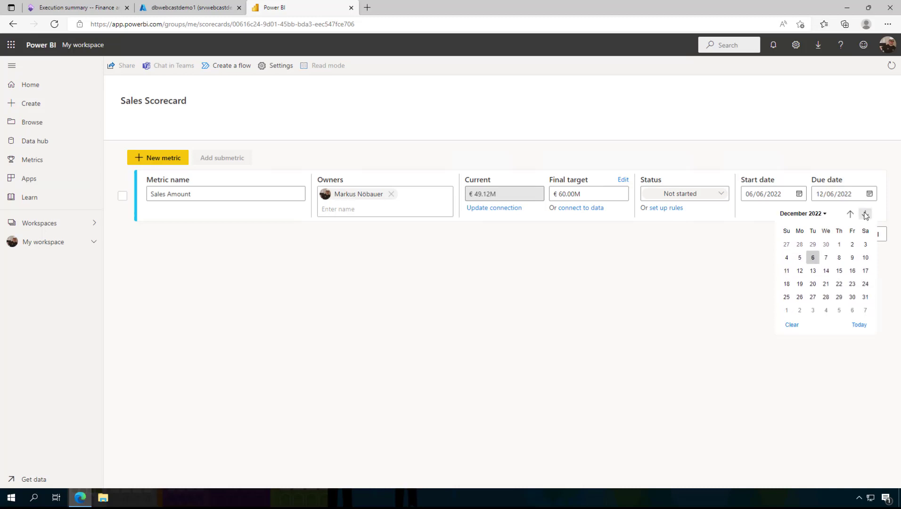
{"action": "left_click", "coordinate": [865, 297]}
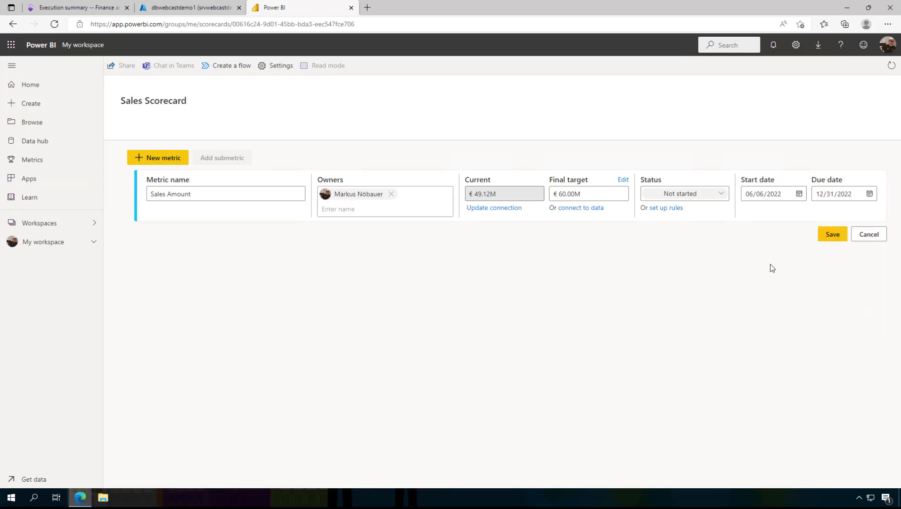
Add a Sales Amount status rule for when the value is greater than € 30.00M.
{"action": "left_click", "coordinate": [665, 210]}
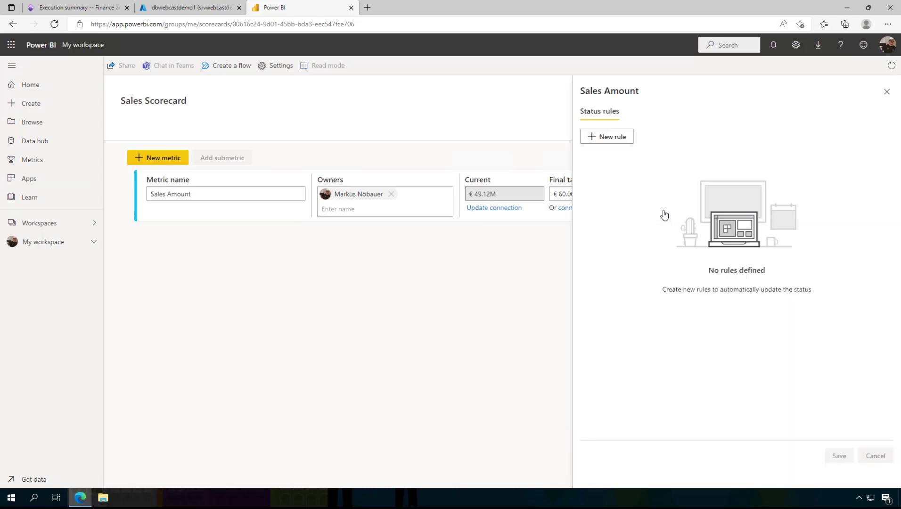
{"action": "left_click", "coordinate": [630, 140]}
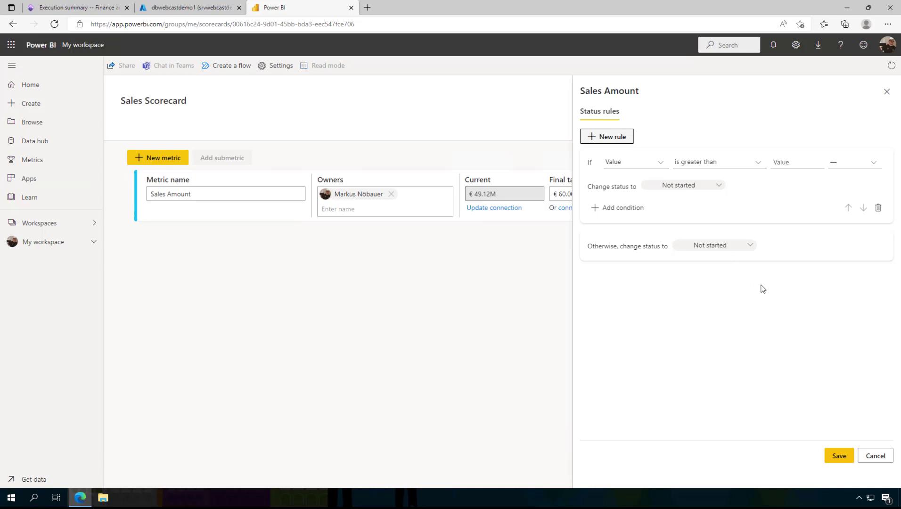
{"action": "left_click", "coordinate": [640, 165]}
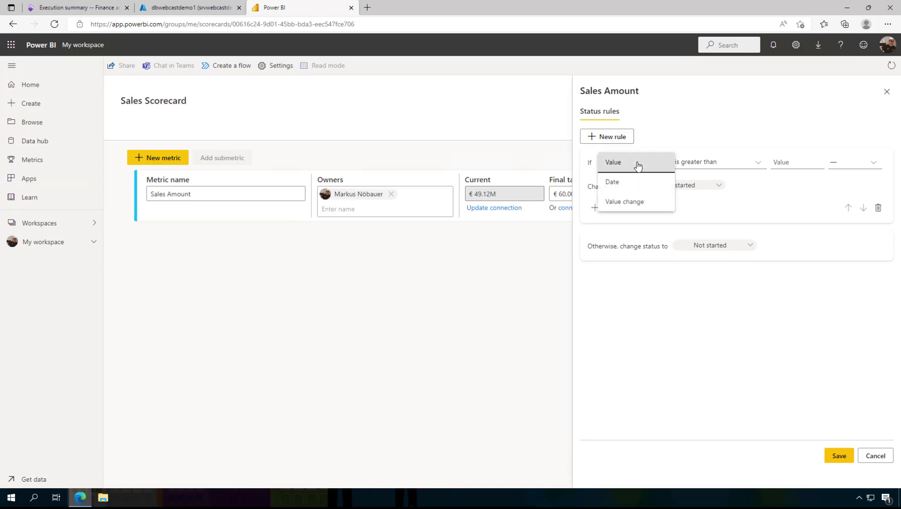
{"action": "left_click", "coordinate": [638, 165]}
{"action": "left_click", "coordinate": [716, 164]}
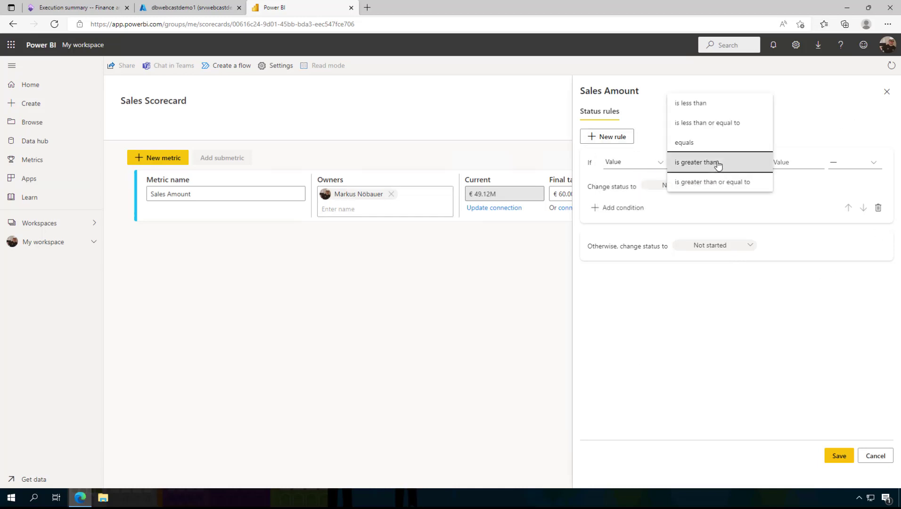
{"action": "left_click", "coordinate": [717, 163]}
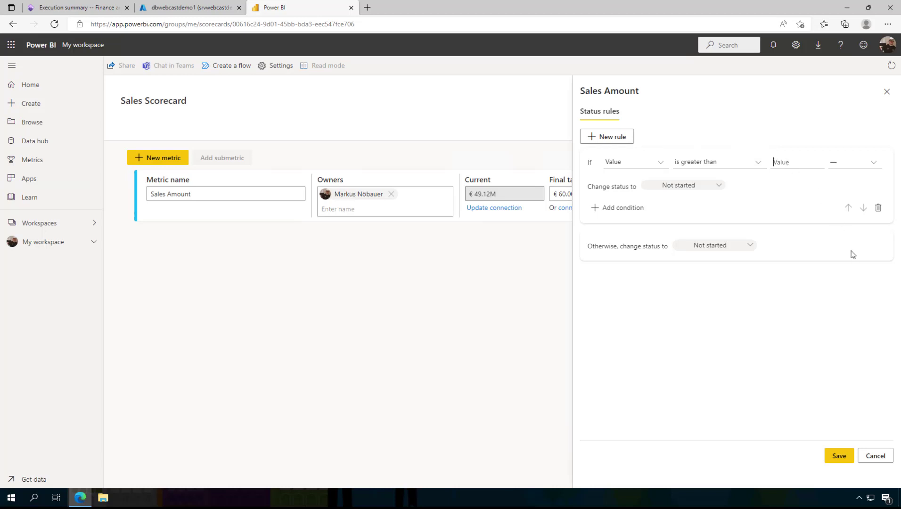
{"action": "type", "text": "30"}
{"action": "type", "text": "000000"}
{"action": "key", "text": "shift+Left"}
{"action": "key", "text": "shift+Left"}
{"action": "key", "text": "shift+Left"}
{"action": "left_click", "coordinate": [856, 170]}
{"action": "left_click", "coordinate": [864, 167]}
{"action": "left_click", "coordinate": [850, 139]}
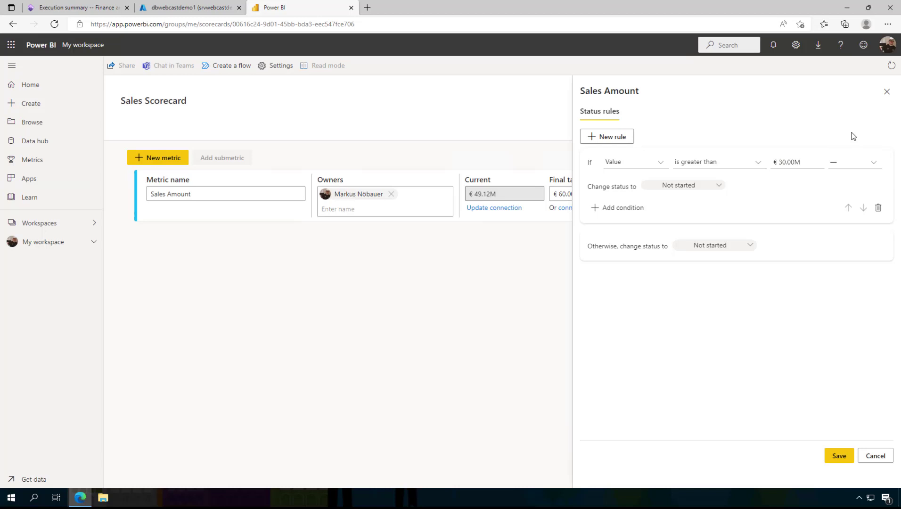
Have the rule change the status to At risk, then save the rule and the metric.
{"action": "left_click", "coordinate": [697, 185]}
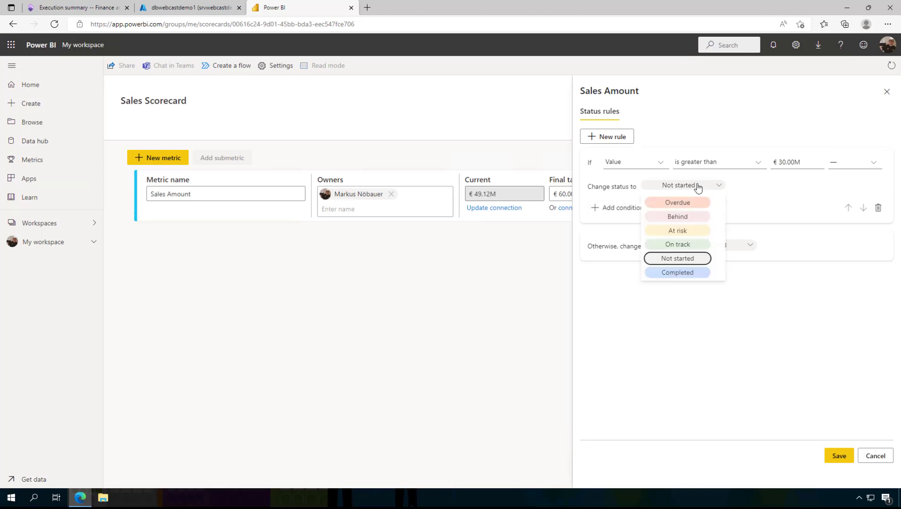
{"action": "left_click", "coordinate": [689, 231]}
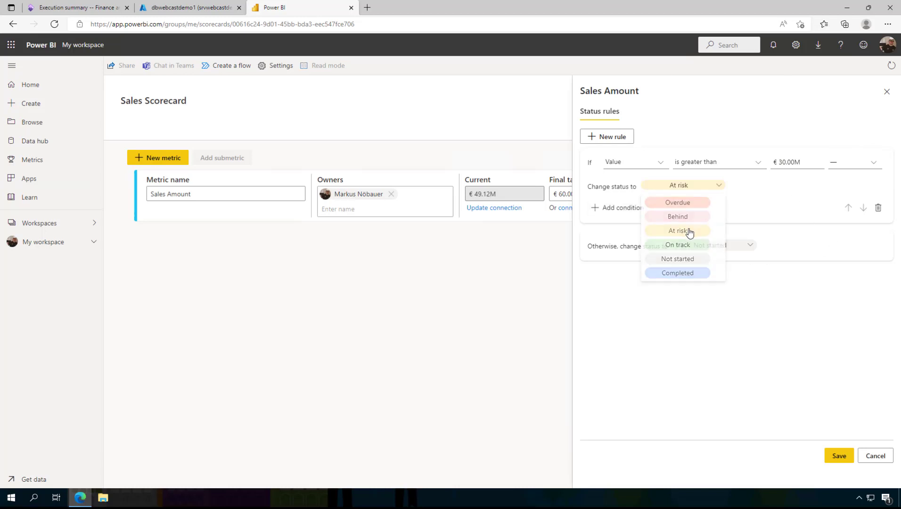
{"action": "left_click", "coordinate": [838, 455]}
{"action": "left_click", "coordinate": [832, 235]}
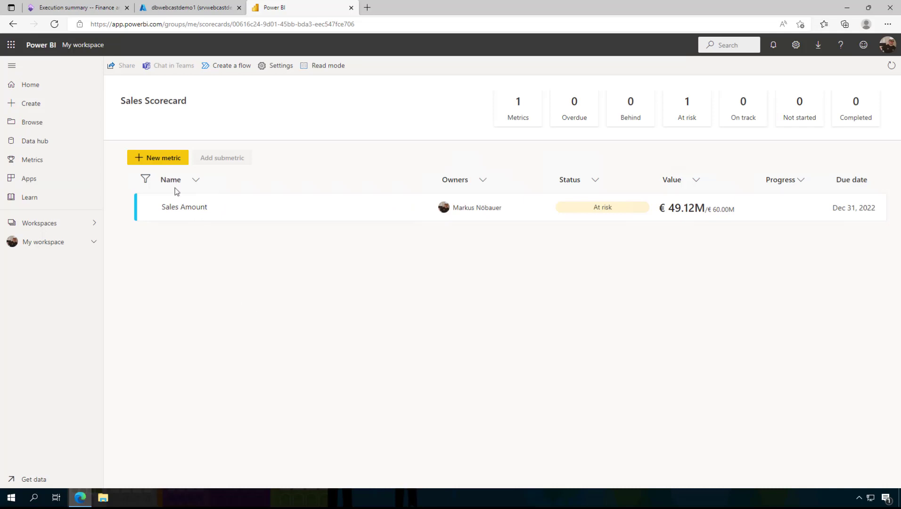
Create a Sales Quantity metric tracking the Scorecard report's ORDEREDSALESQUANTITY value (124.30K).
{"action": "left_click", "coordinate": [160, 157]}
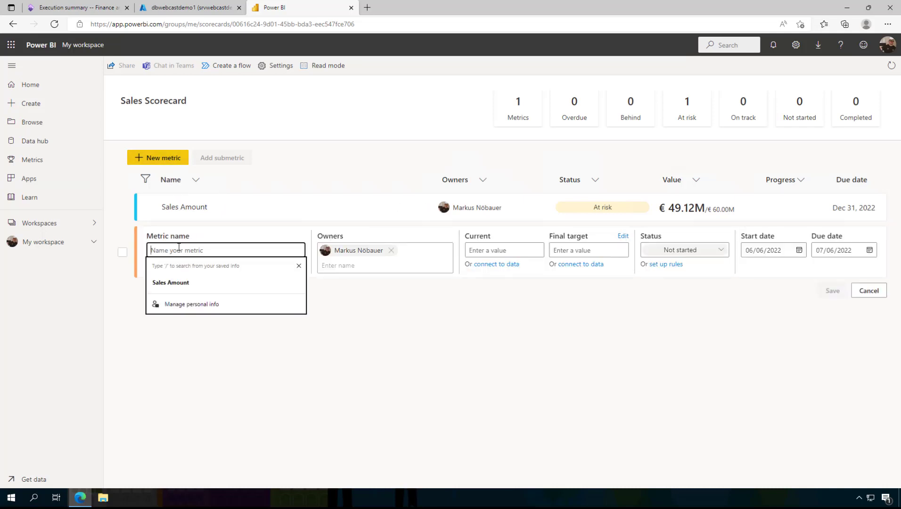
{"action": "type", "text": "Sales Q"}
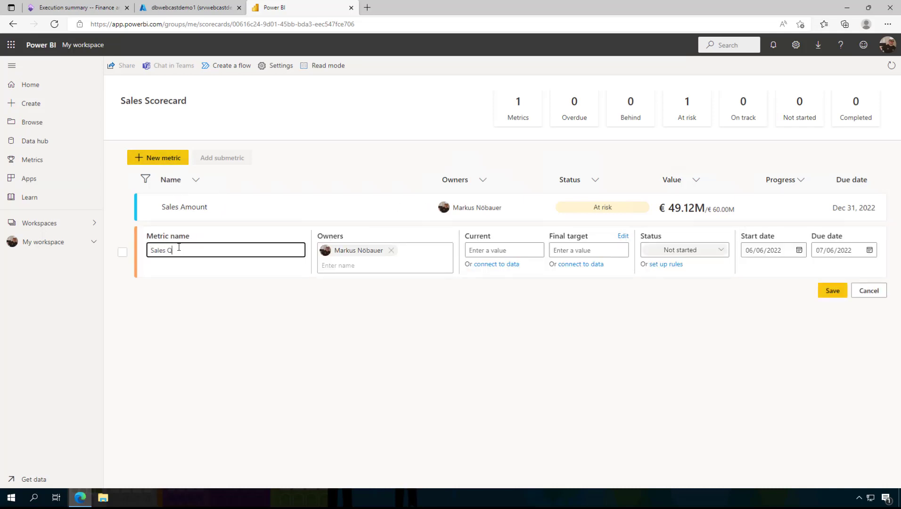
{"action": "type", "text": "uantity"}
{"action": "left_click", "coordinate": [490, 274]}
{"action": "left_click", "coordinate": [490, 266]}
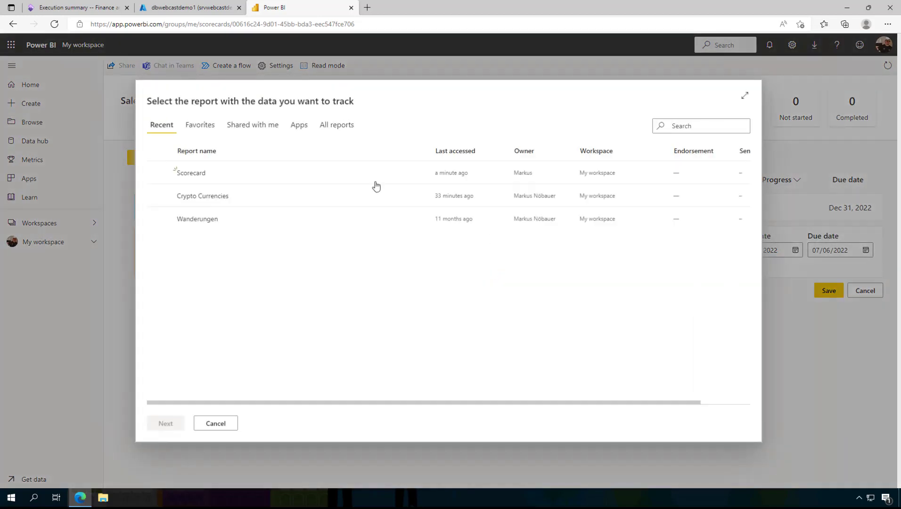
{"action": "left_click", "coordinate": [160, 168]}
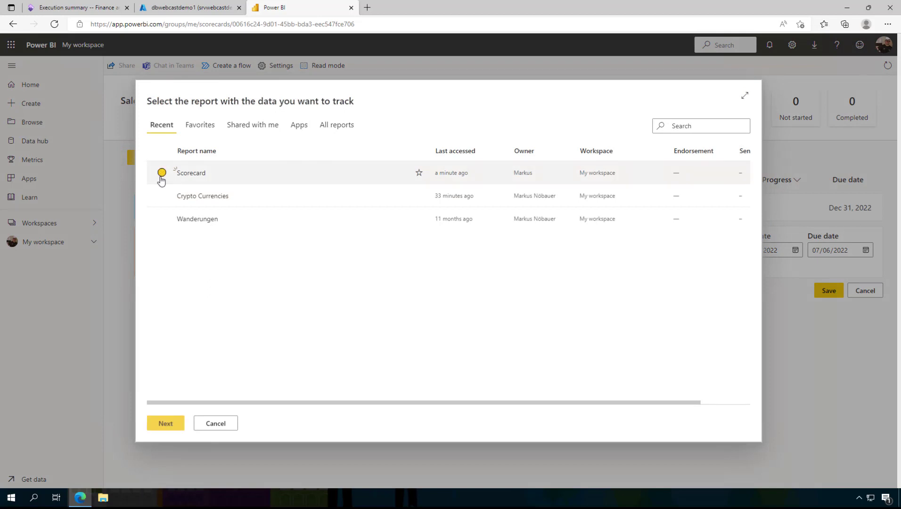
{"action": "left_click", "coordinate": [162, 425]}
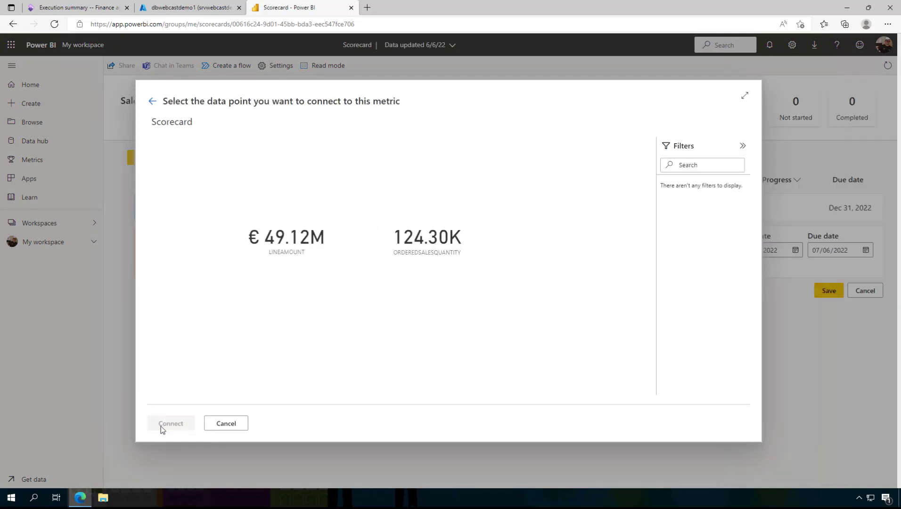
{"action": "left_click", "coordinate": [431, 247]}
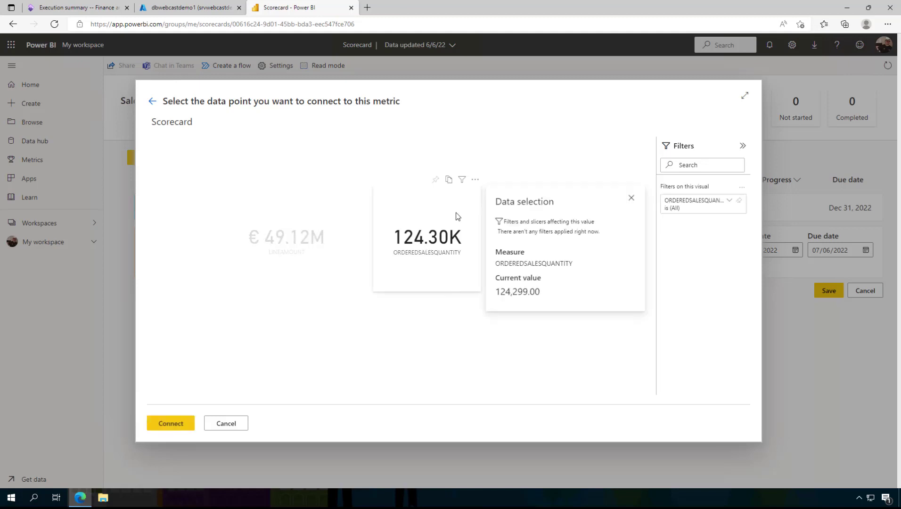
{"action": "left_click", "coordinate": [177, 426]}
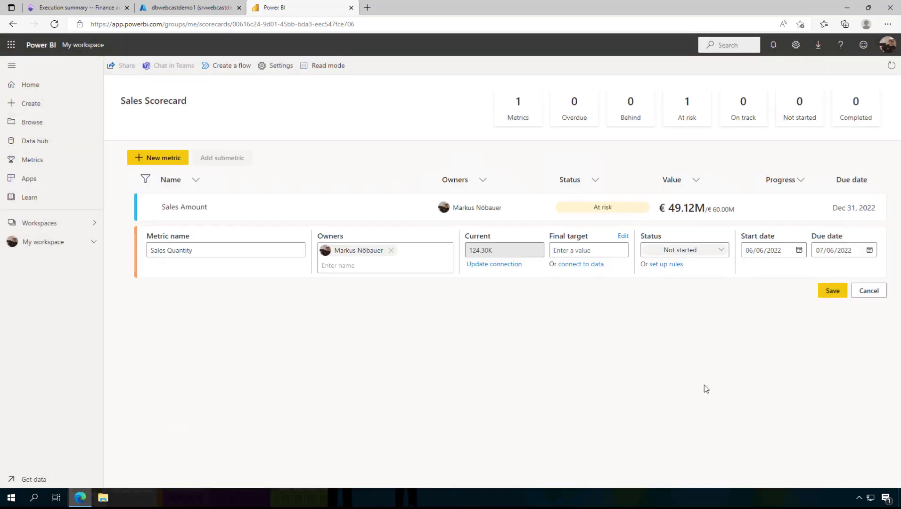
Give Sales Quantity a final target of 125.00K (125000).
{"action": "left_click", "coordinate": [594, 250]}
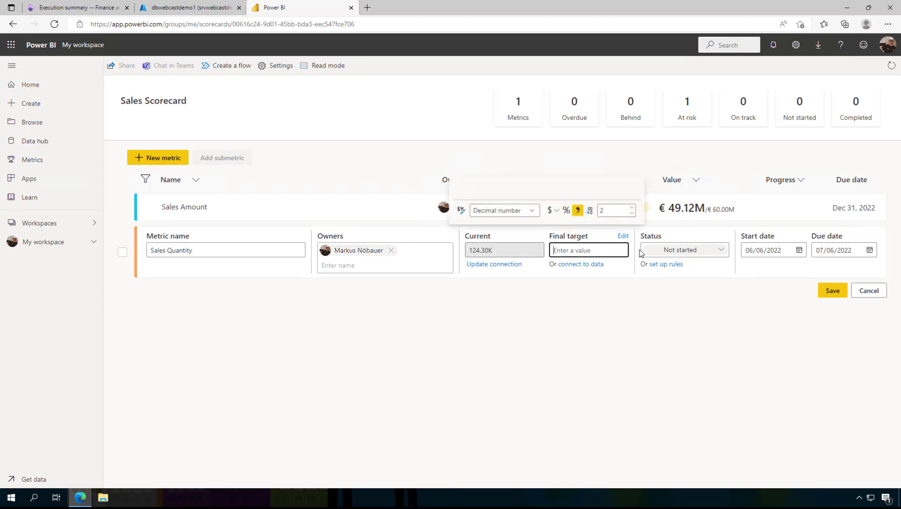
{"action": "type", "text": "125000"}
{"action": "left_click", "coordinate": [710, 299]}
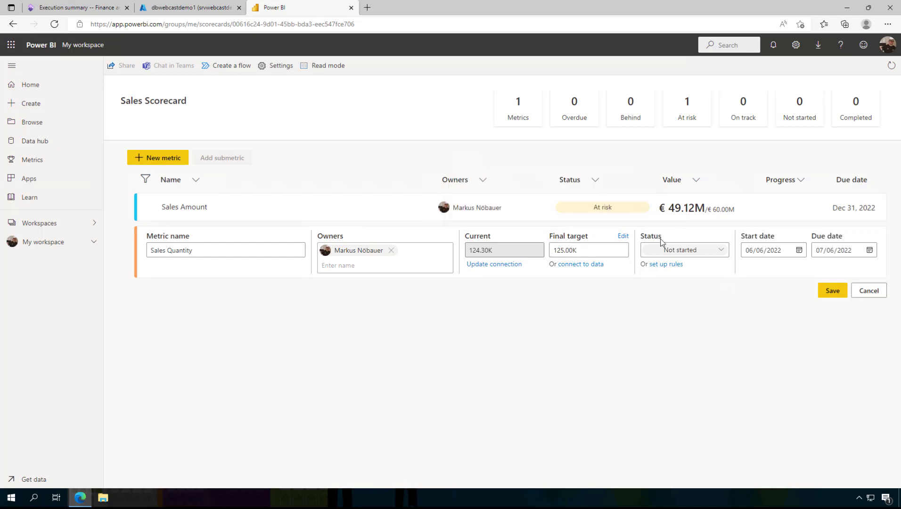
Add a Sales Quantity status rule for value greater than or equal to 125000.
{"action": "left_click", "coordinate": [665, 264]}
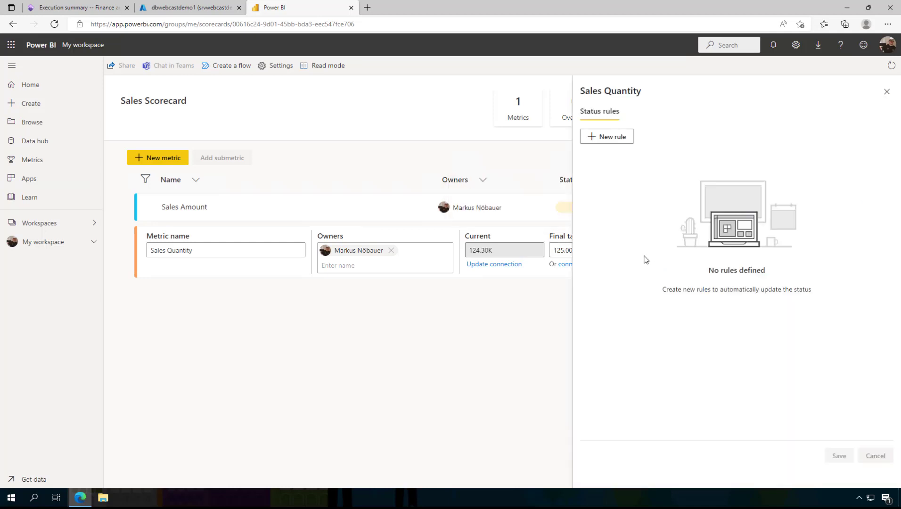
{"action": "left_click", "coordinate": [618, 141]}
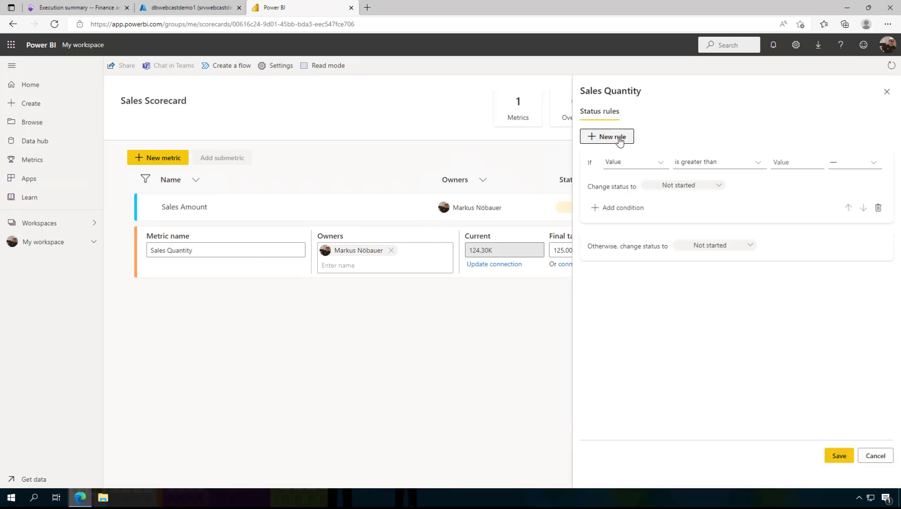
{"action": "left_click", "coordinate": [745, 169]}
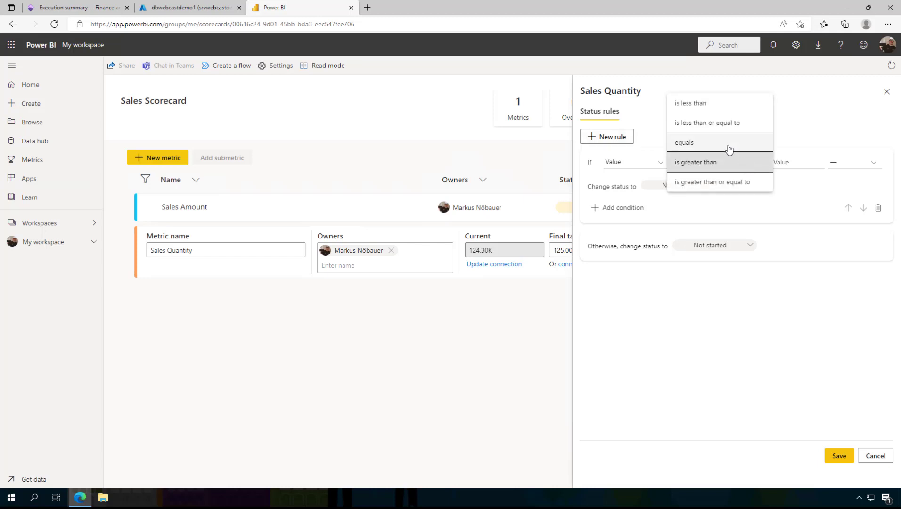
{"action": "left_click", "coordinate": [729, 147]}
{"action": "left_click", "coordinate": [707, 165]}
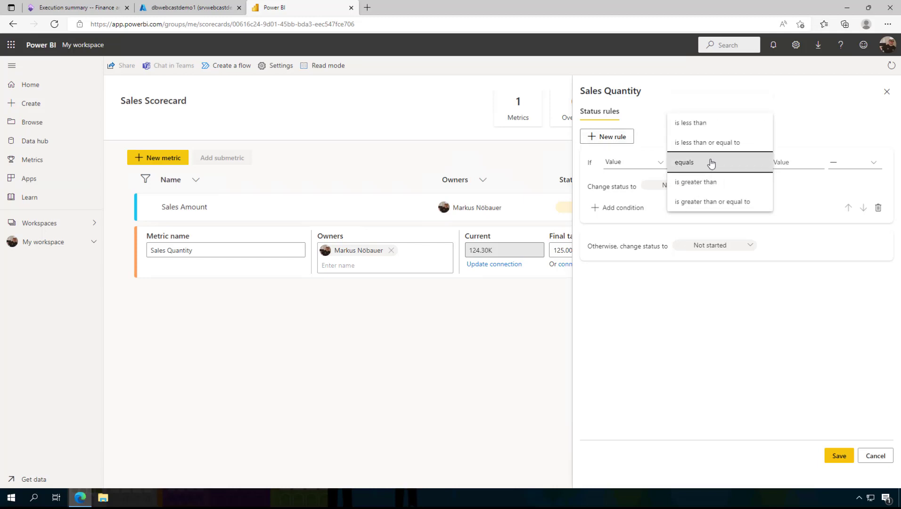
{"action": "left_click", "coordinate": [738, 202]}
{"action": "left_click", "coordinate": [782, 163]}
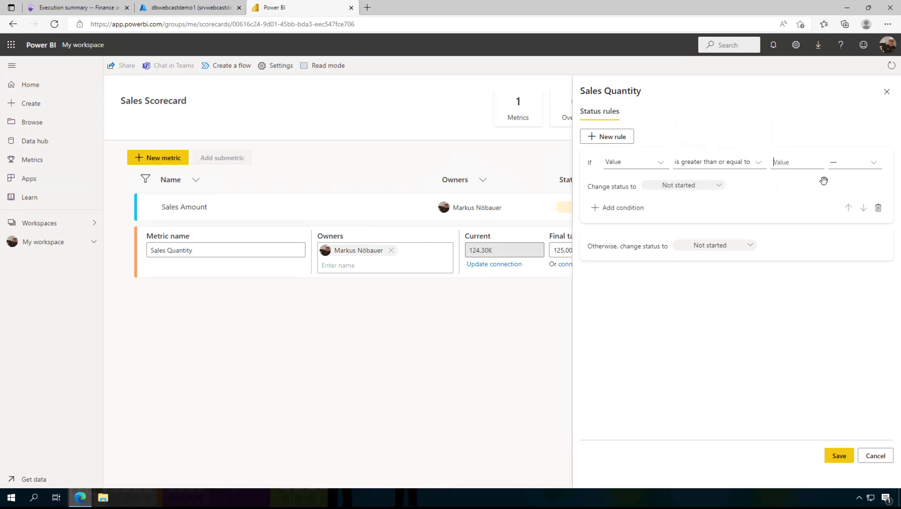
{"action": "type", "text": "125.00K"}
Have the rule set the status to Completed, then save the rule and the metric.
{"action": "left_click", "coordinate": [718, 186]}
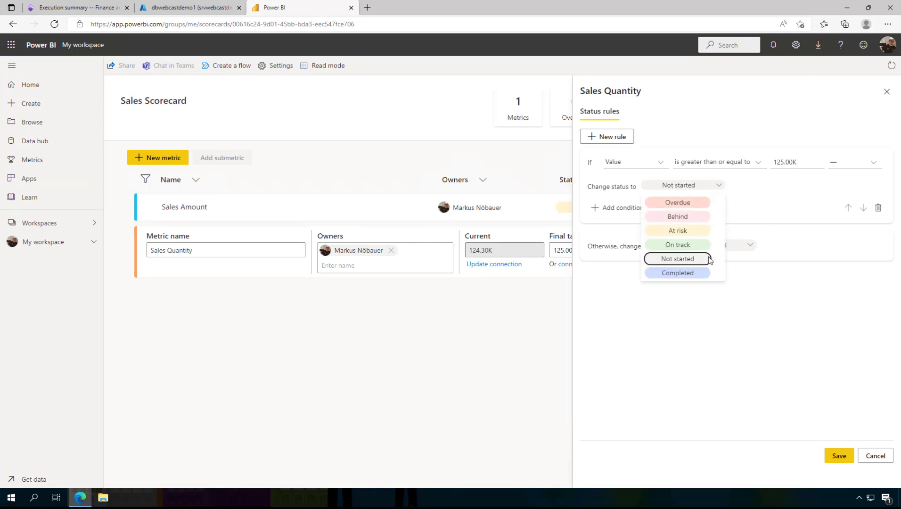
{"action": "left_click", "coordinate": [703, 279]}
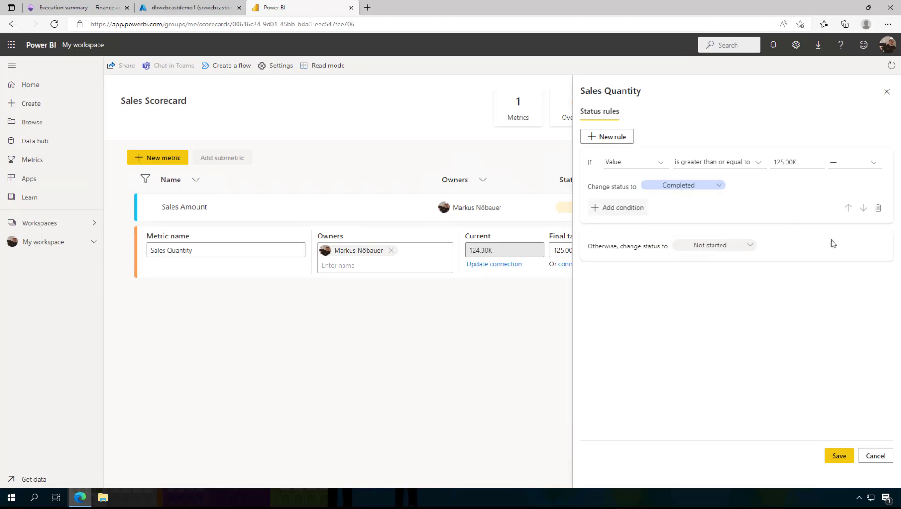
{"action": "left_click", "coordinate": [839, 456]}
{"action": "left_click", "coordinate": [832, 290]}
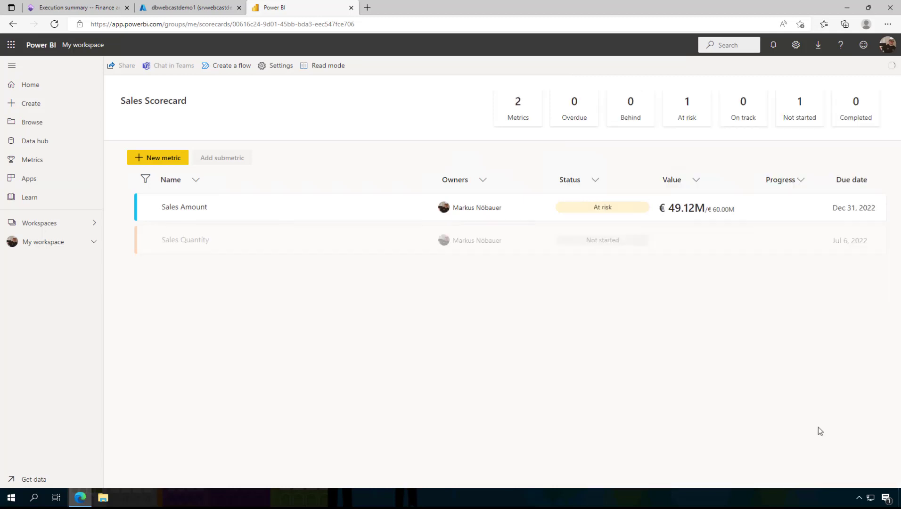